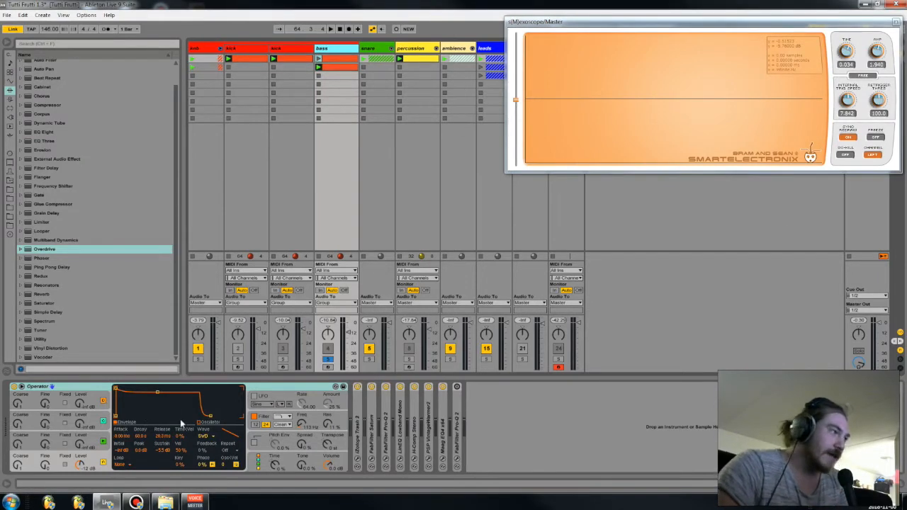
- Review the Operator on the bass track, examining its LFO, oscillator A envelope and filter envelope settings
left_click(284, 386)
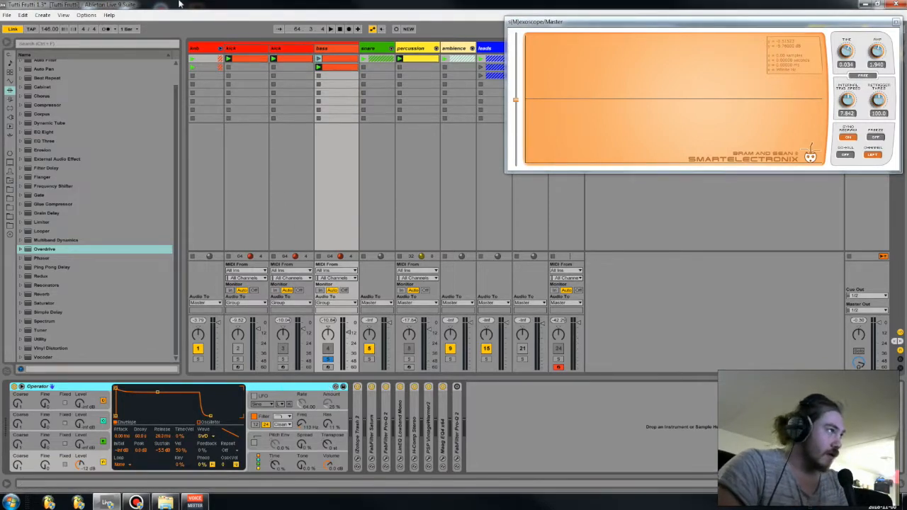
left_click(221, 49)
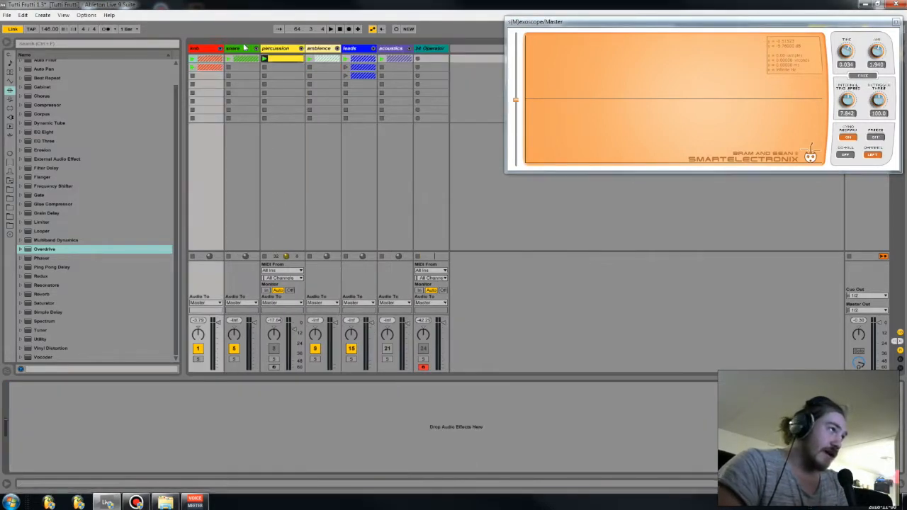
left_click(330, 50)
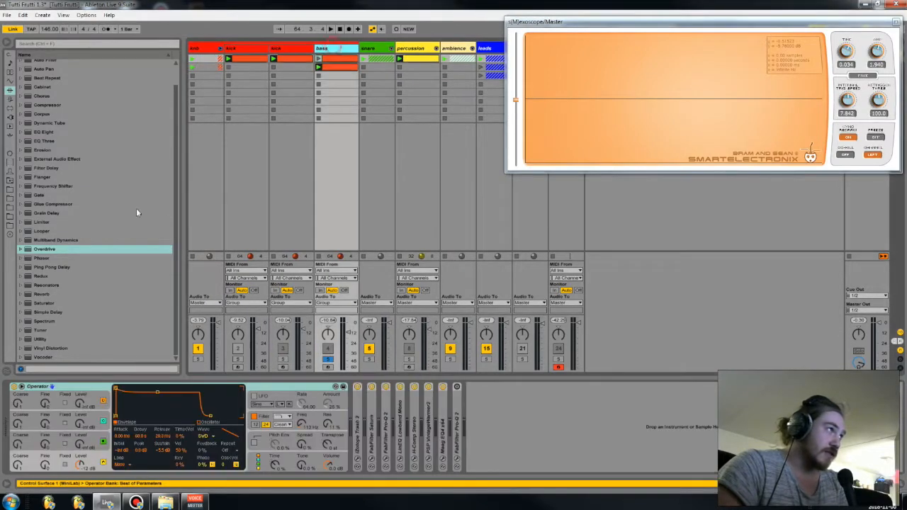
left_click(315, 395)
left_click(301, 391)
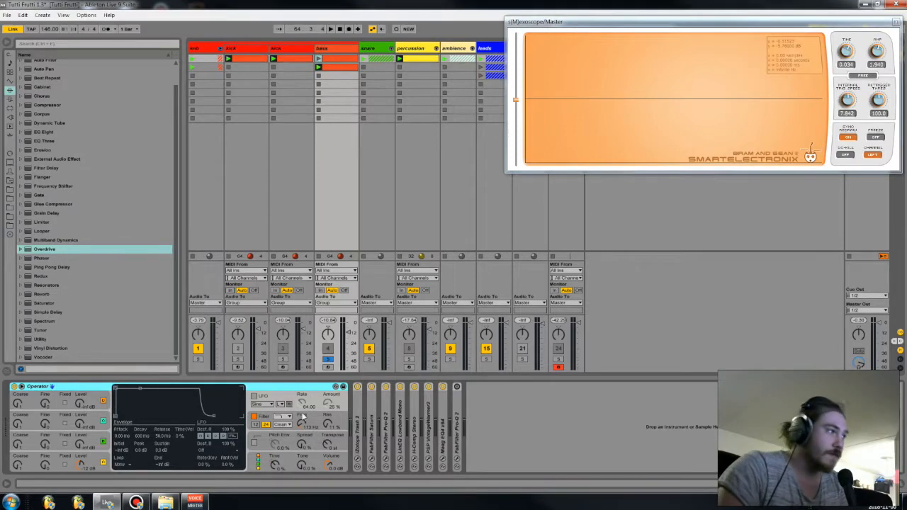
left_click(476, 437)
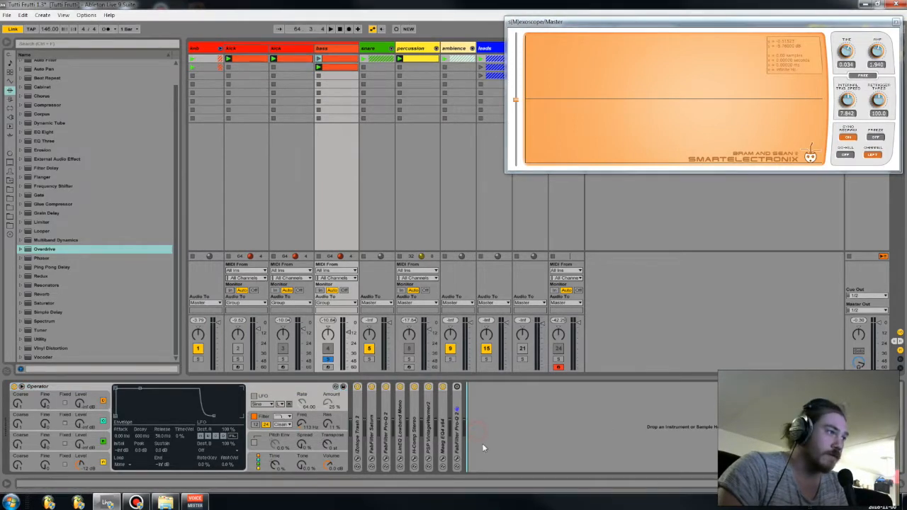
left_click(320, 393)
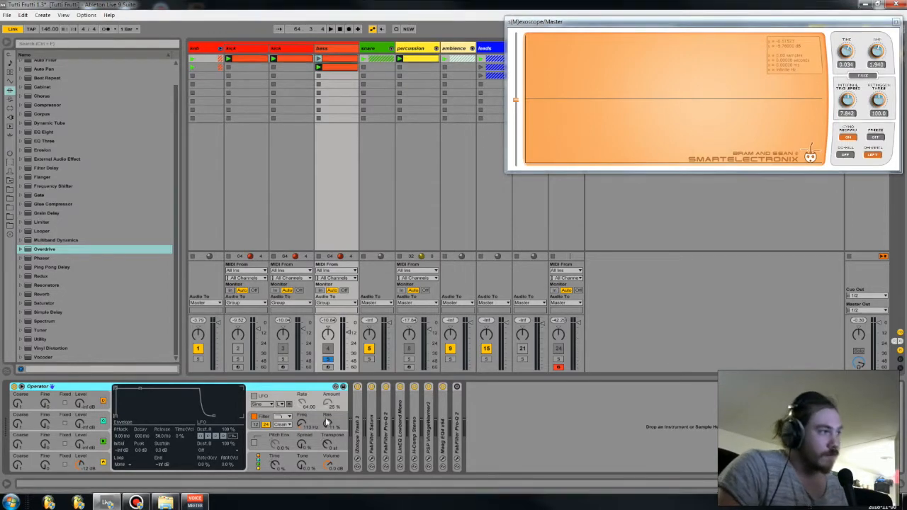
left_click(94, 462)
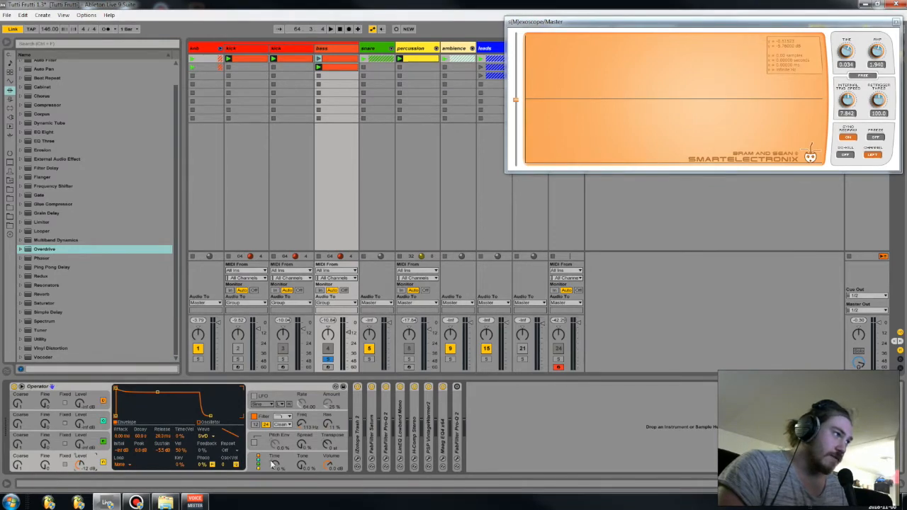
left_click(300, 419)
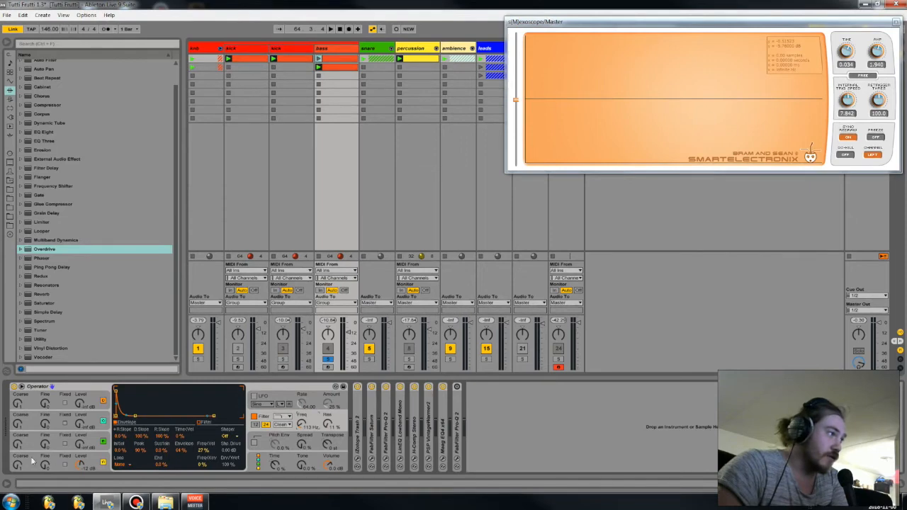
- Turn off oscillators B, C and D in the bass track's Operator, leaving only oscillator A on
left_click(104, 423)
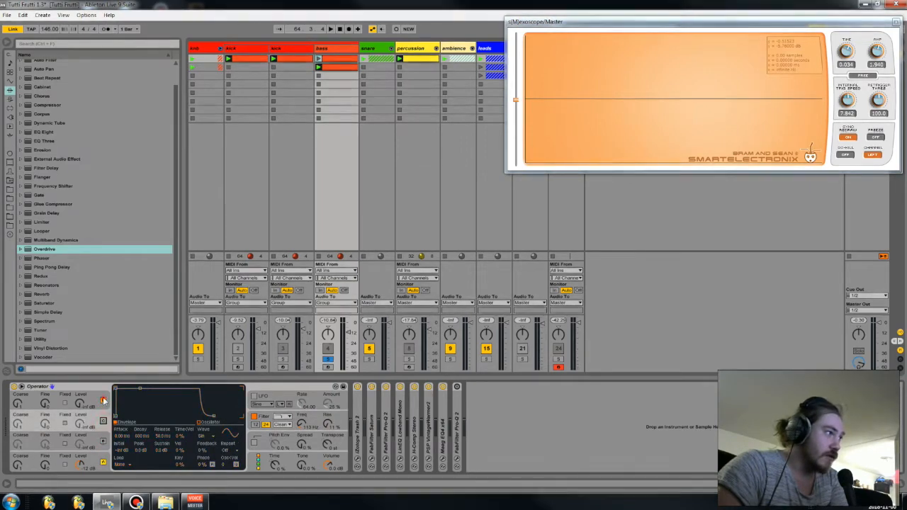
left_click(103, 401)
- Examine Operator's LFO, pitch envelope, global settings and voice count options, ending on oscillator A
left_click(277, 396)
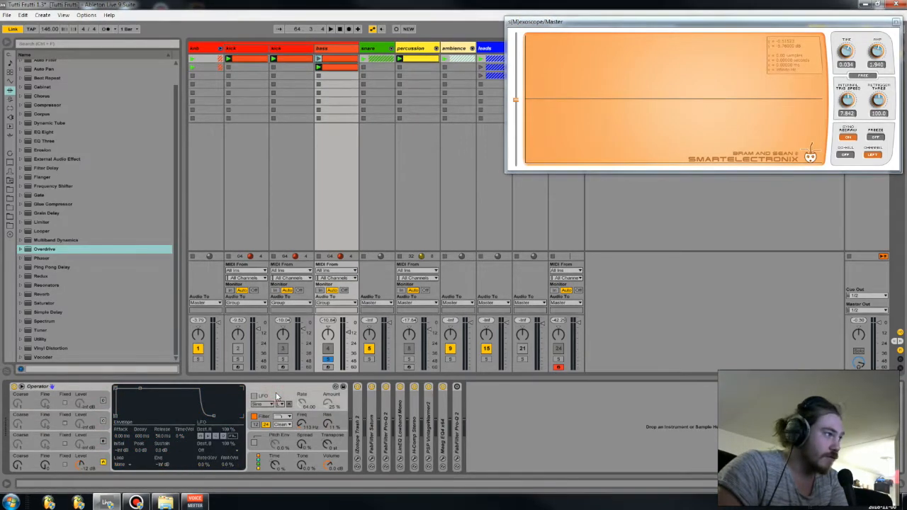
left_click(264, 454)
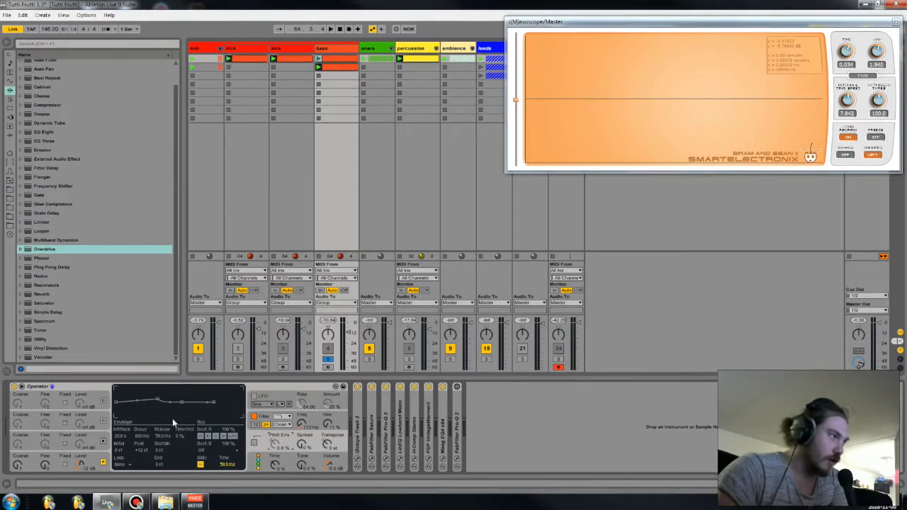
left_click(300, 467)
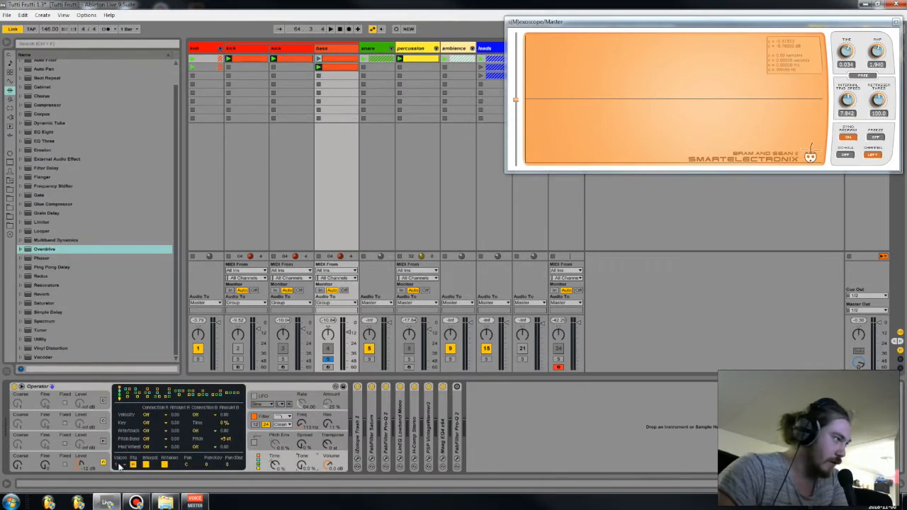
left_click(120, 465)
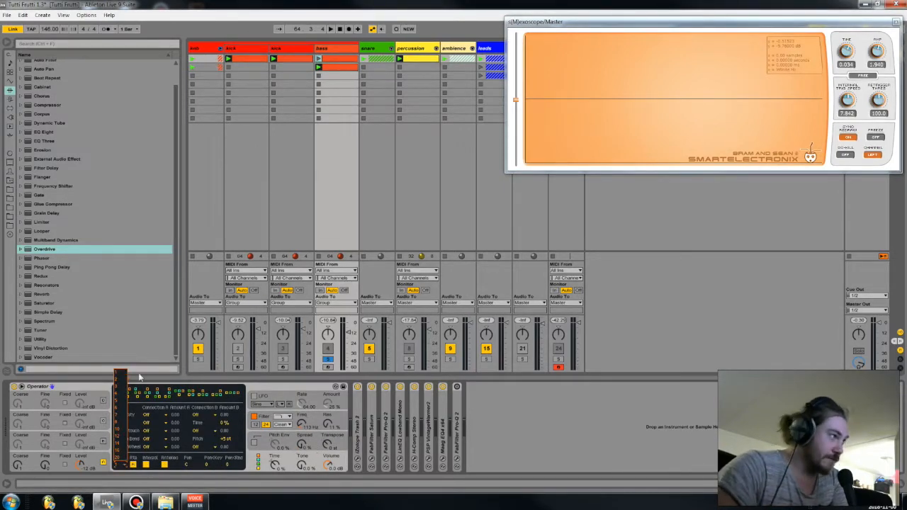
left_click(268, 388)
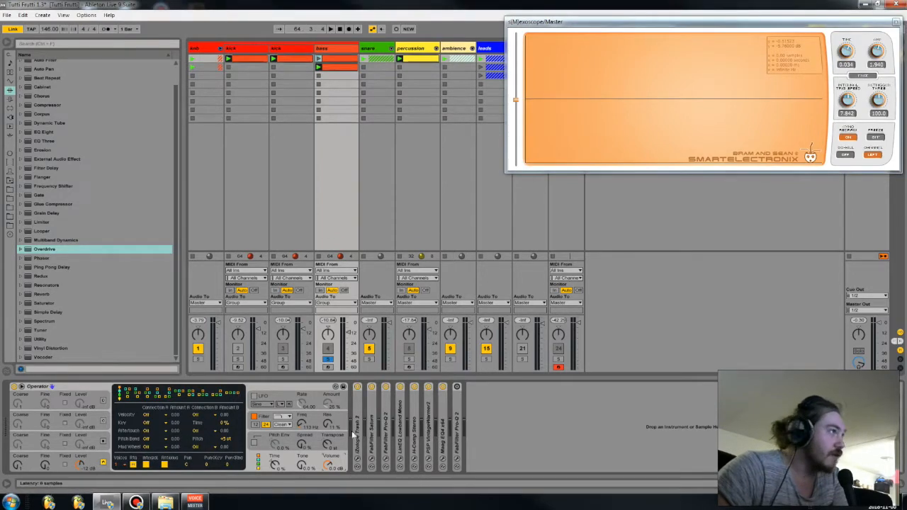
left_click(89, 462)
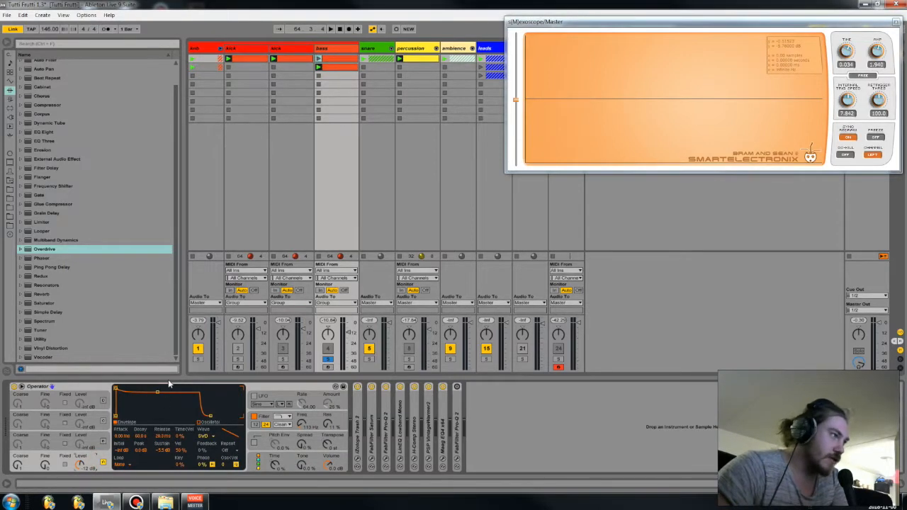
- Open the second bass clip in the note editor and close the s(M)exoscope window
double_click(316, 70)
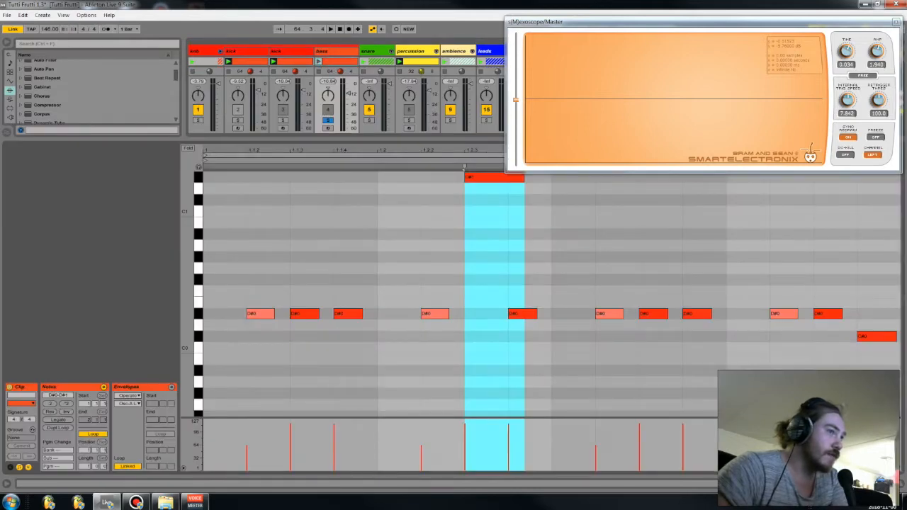
key("shift+Tab")
double_click(338, 69)
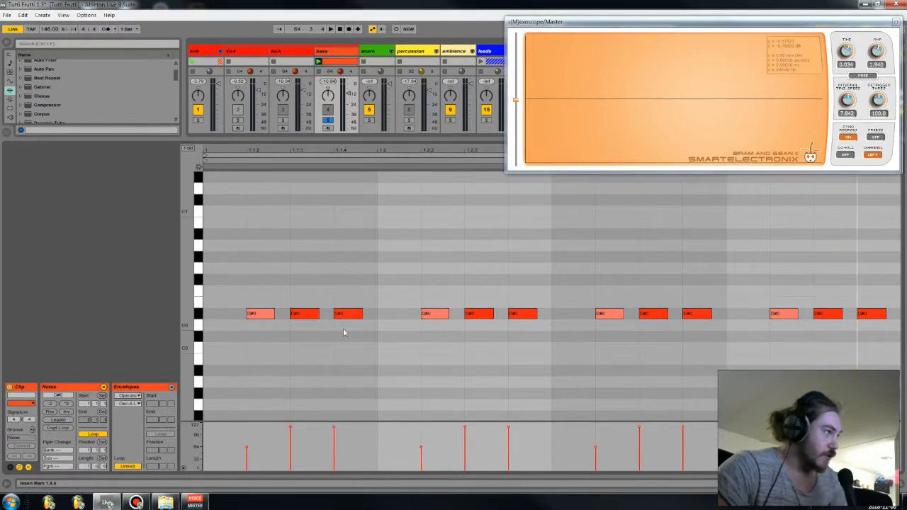
left_click(218, 315)
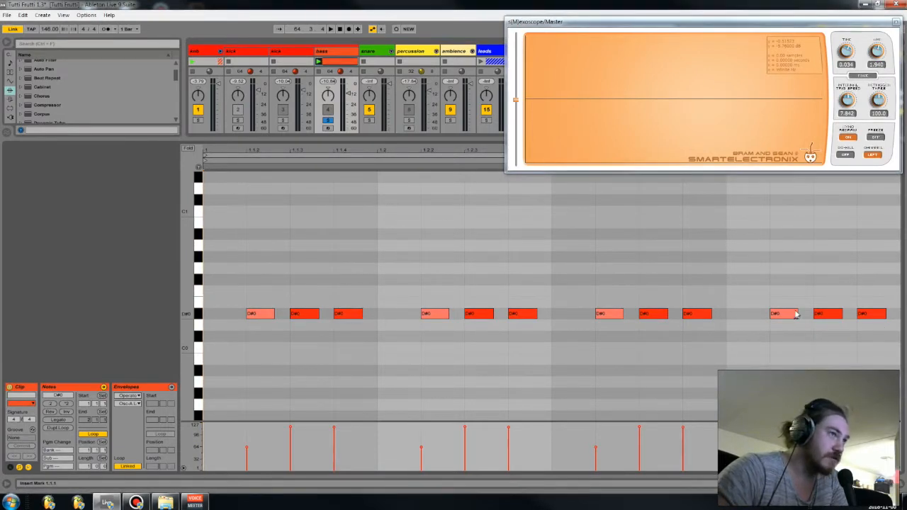
left_click(894, 21)
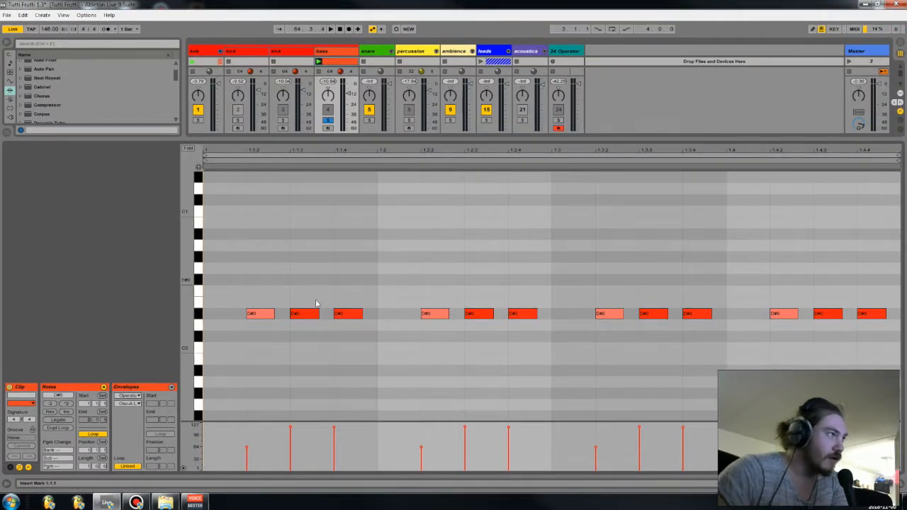
- Examine the D#0 note pattern by placing the insert mark in the gaps on beats 1, 2 and 4 and at 1.1.2
left_click(226, 312)
left_click(406, 321)
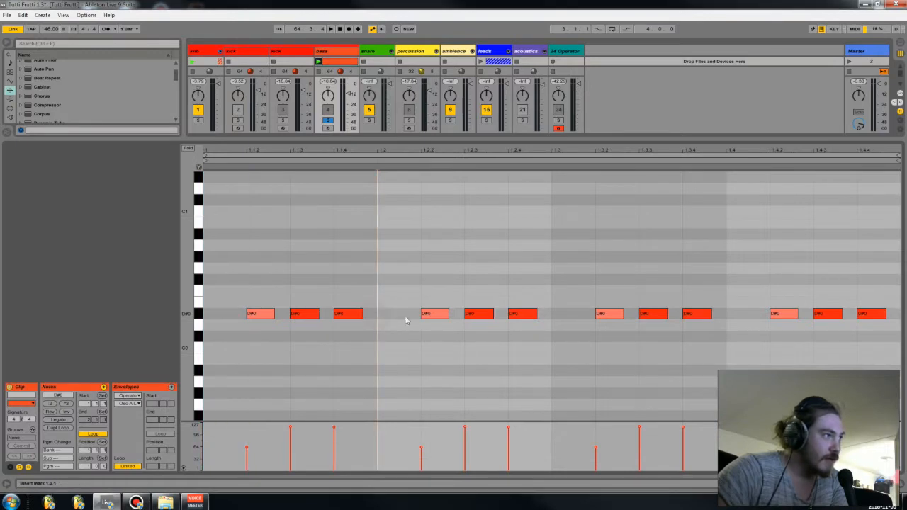
left_click(723, 318)
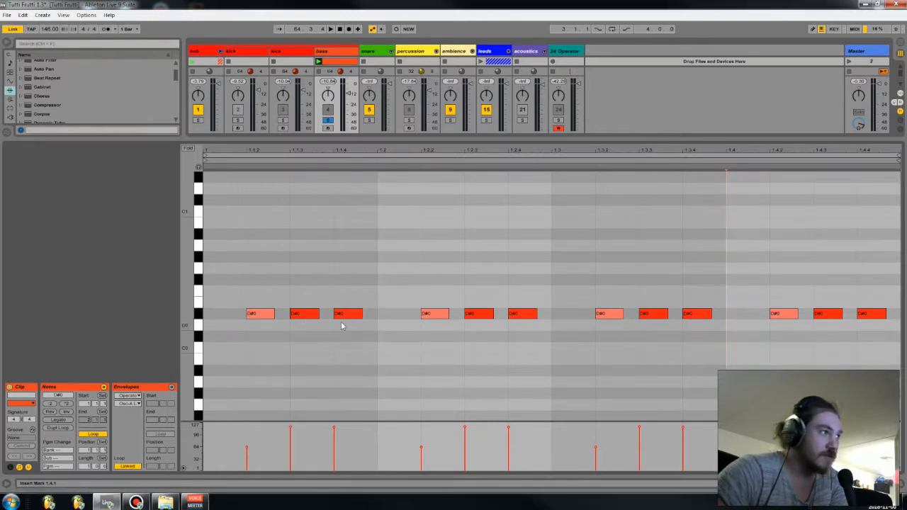
left_click(383, 310)
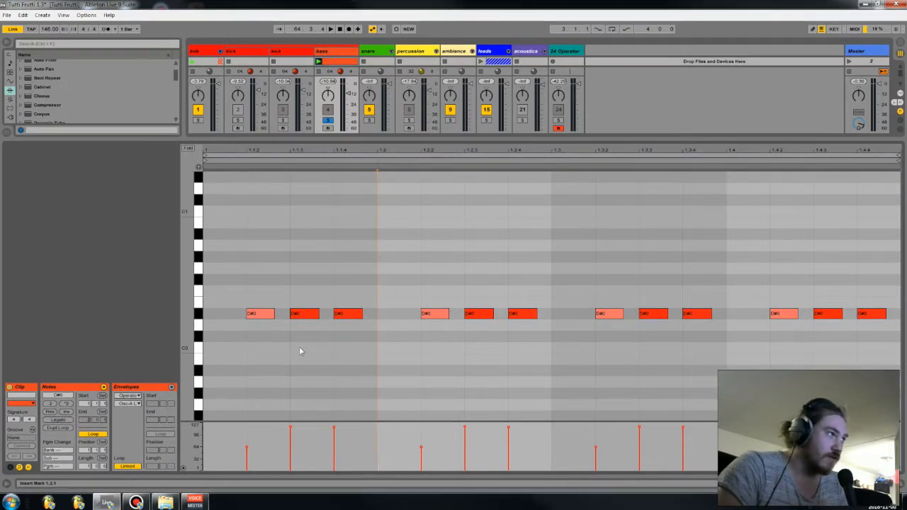
left_click(254, 331)
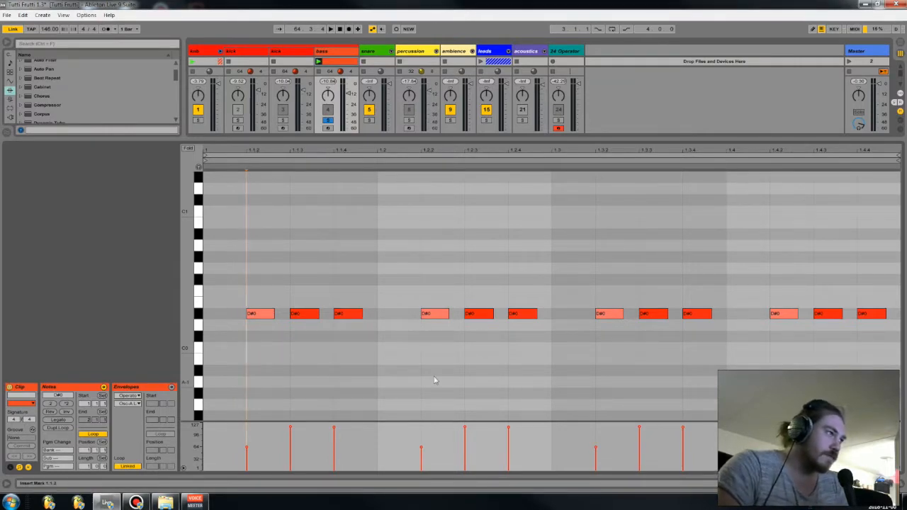
left_click(303, 315)
key("Up")
key("Down")
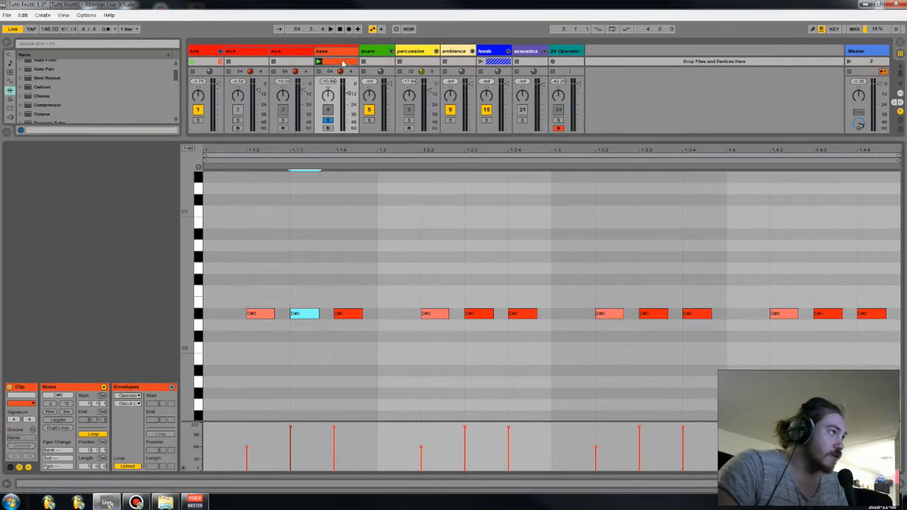
- Enlarge the session clip grid and inspect the D#1 note at 1.2.3 and the last note in the first bass clip
left_click_drag(771, 140, 771, 216)
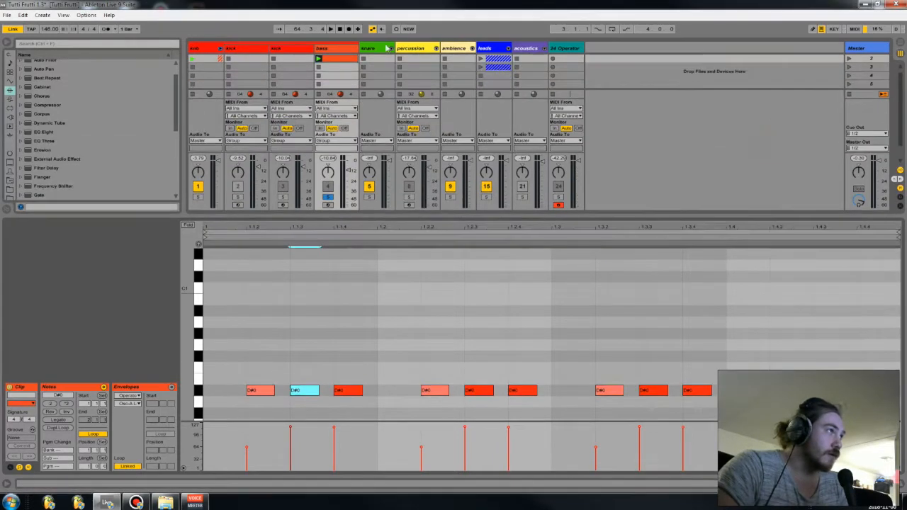
left_click(341, 64)
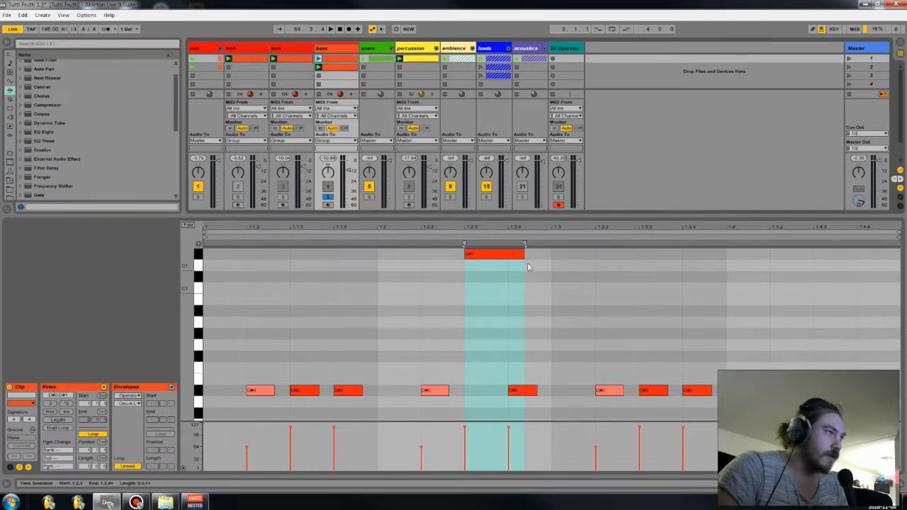
left_click(492, 253)
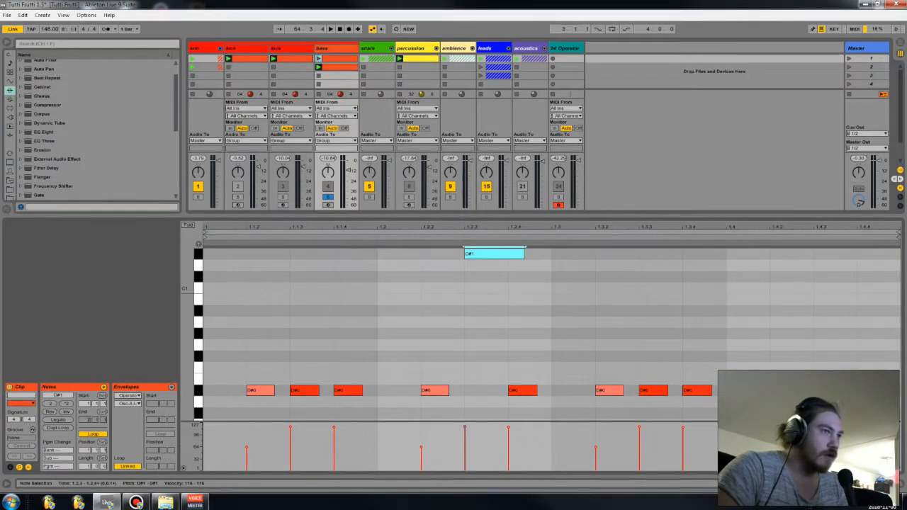
left_click(871, 390)
- Play the second and first bass clips in turn to compare them, finishing back on the second clip
left_click(318, 67)
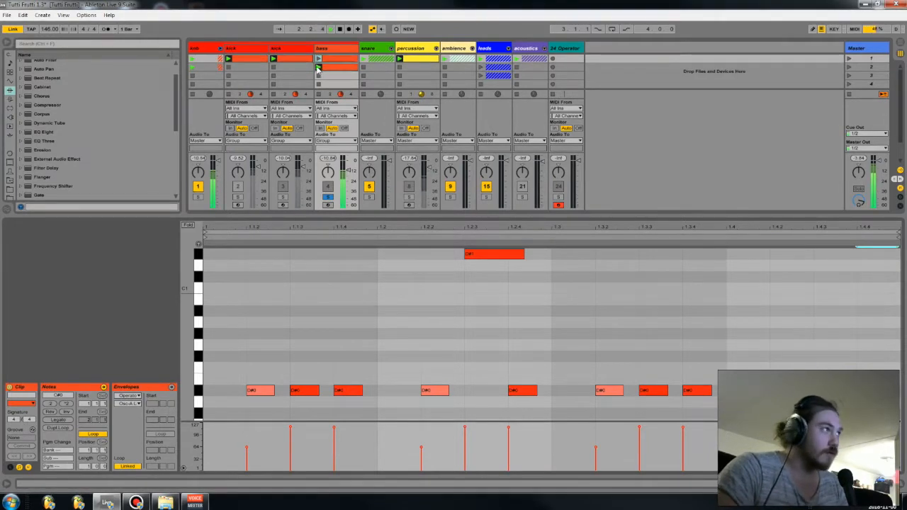
left_click(318, 58)
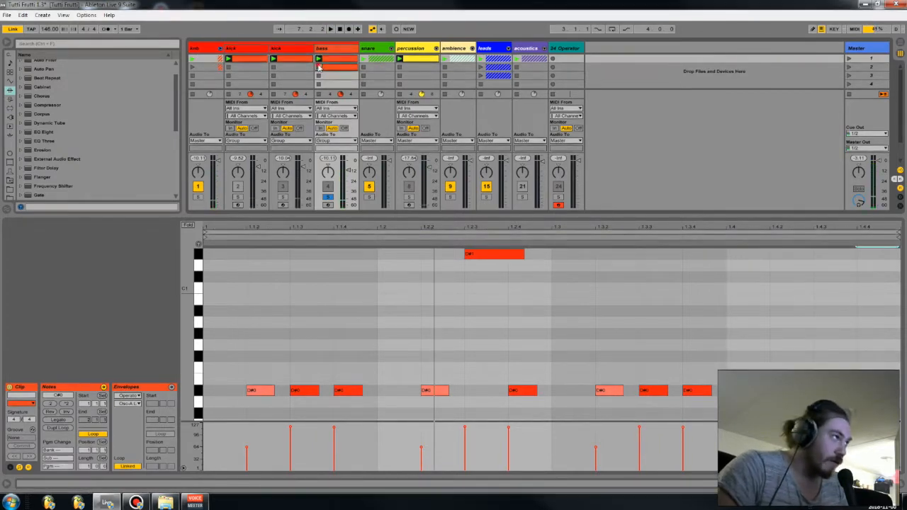
left_click(324, 67)
- Compare the velocities of the D#0 notes at 1.1.2 and 1.1.3 in the second bass clip
left_click(379, 335)
left_click(247, 451)
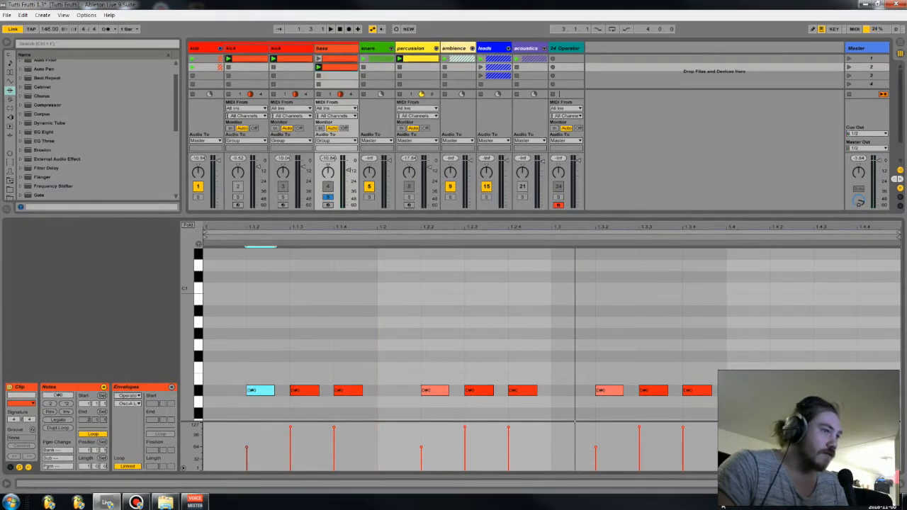
key("shift+Tab")
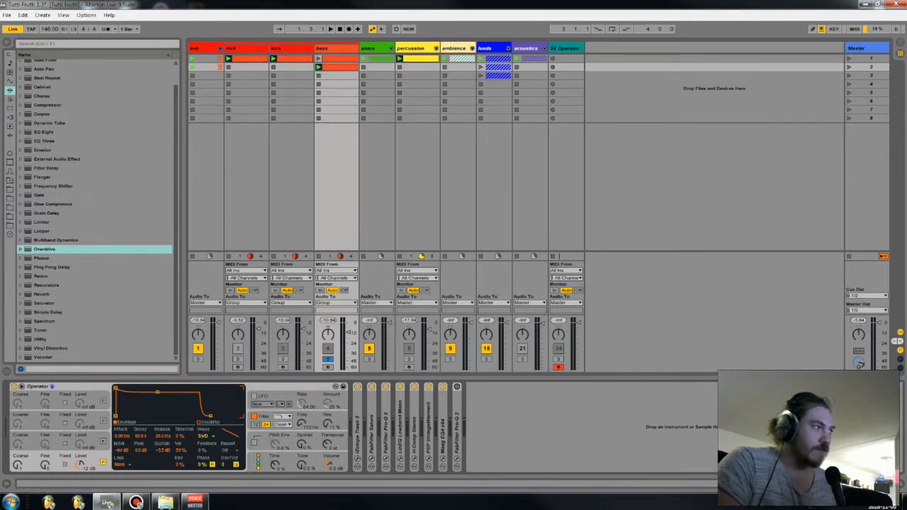
key("shift+Tab")
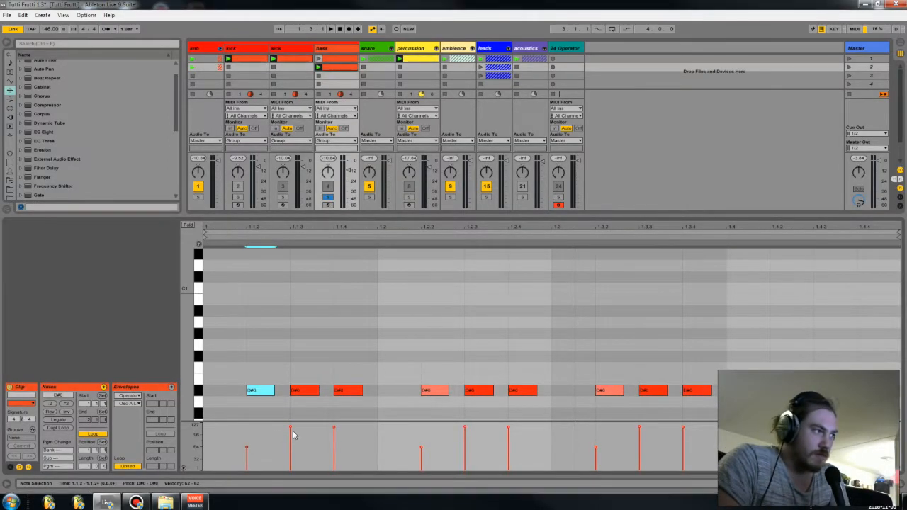
left_click_drag(291, 432, 290, 418)
left_click_drag(290, 465, 291, 427)
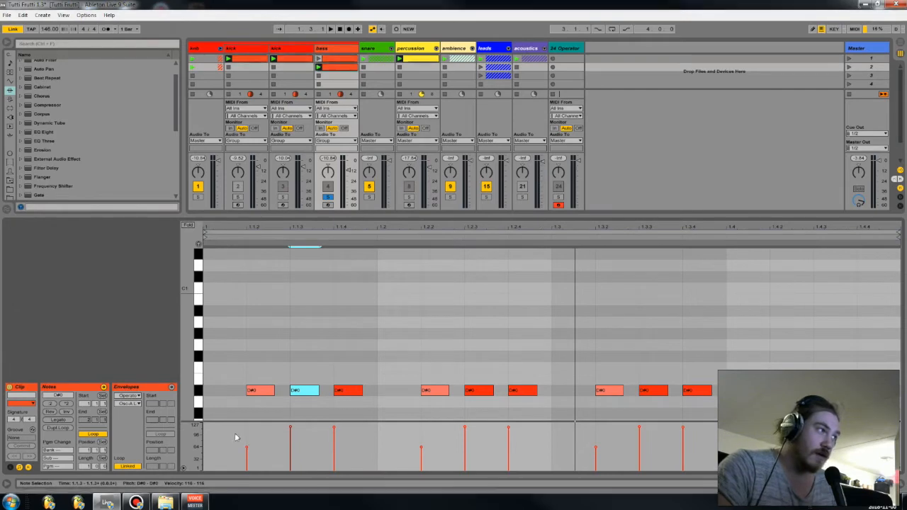
left_click(247, 450)
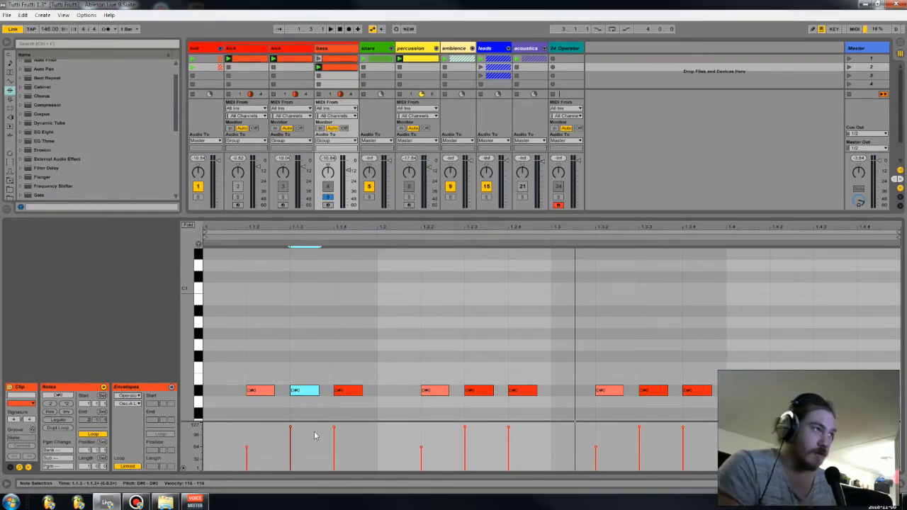
- Open the s(M)exoscope on the Master track and play the loop to view the kick and bass waveform
left_click(865, 46)
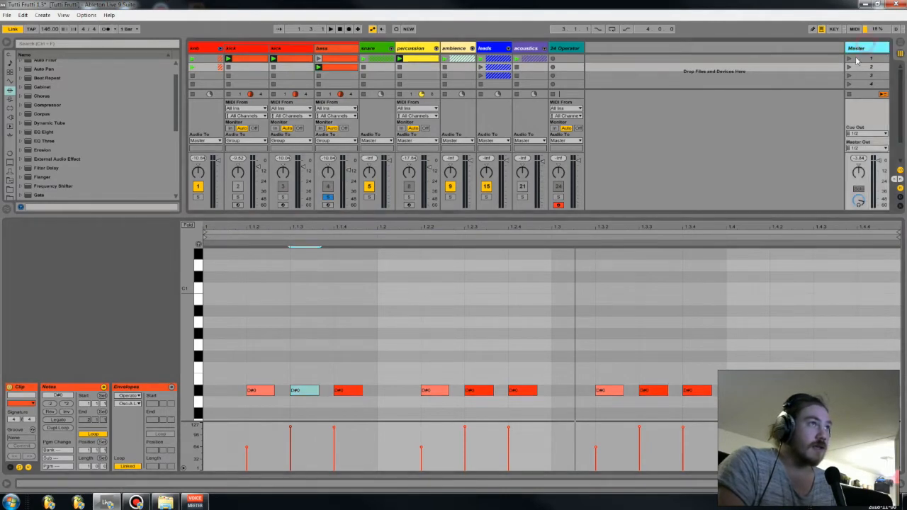
key("shift+Tab")
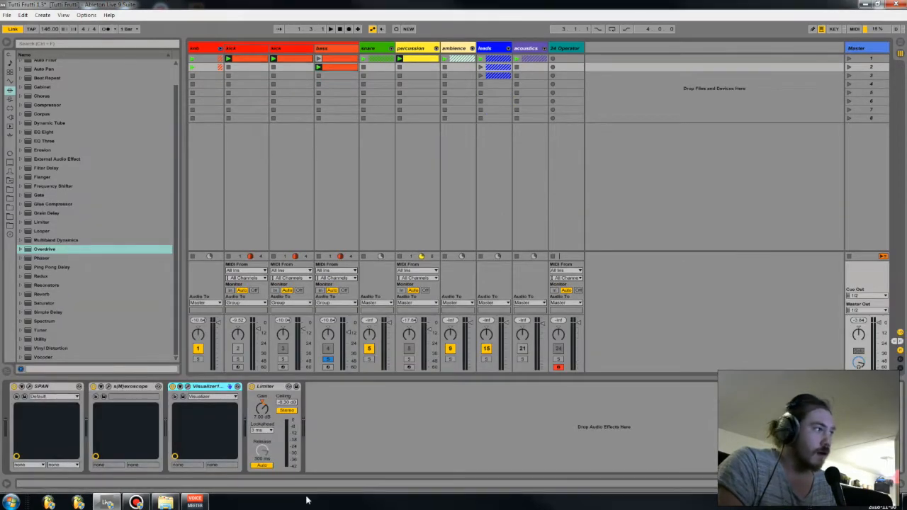
left_click(108, 387)
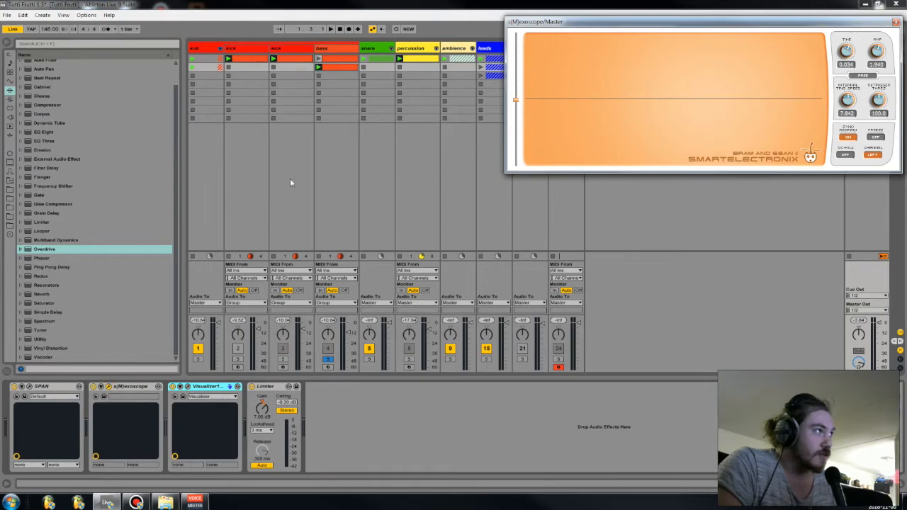
key("space")
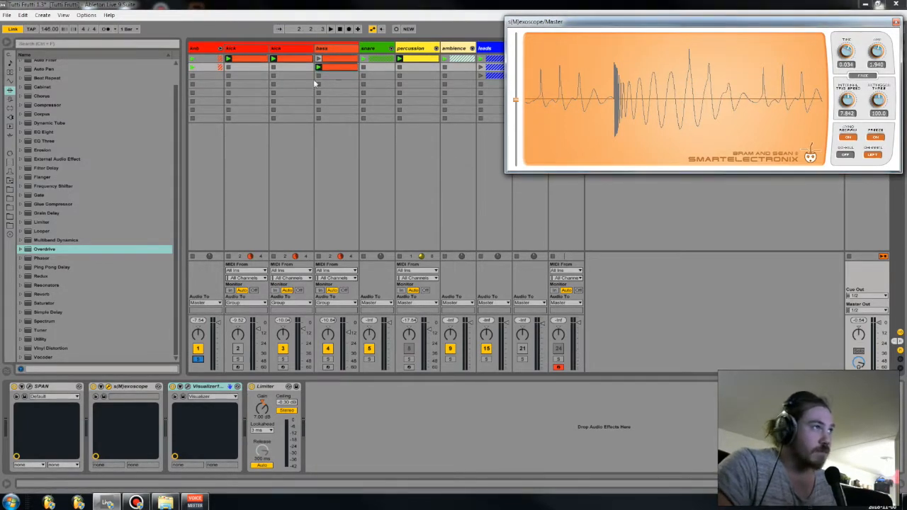
- Duplicate the second kick track, mute the original and launch the first clip of the copy
left_click(290, 68)
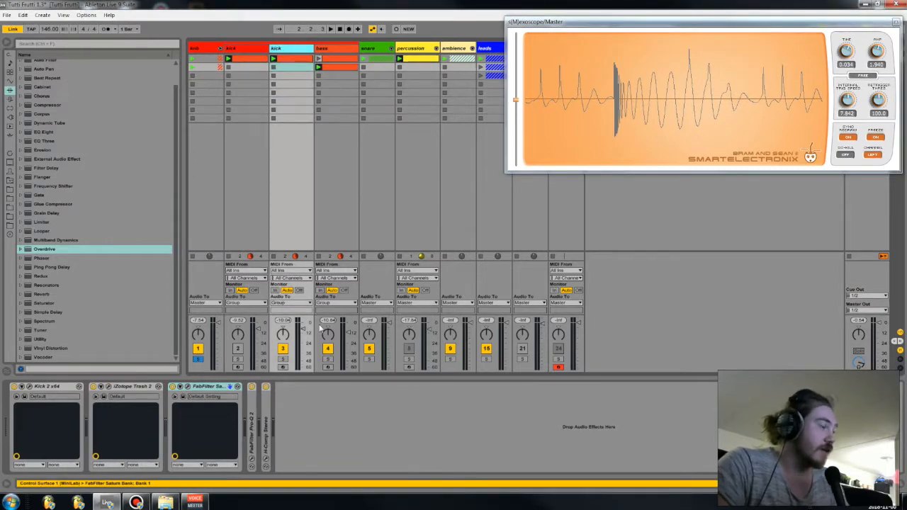
key("ctrl+d")
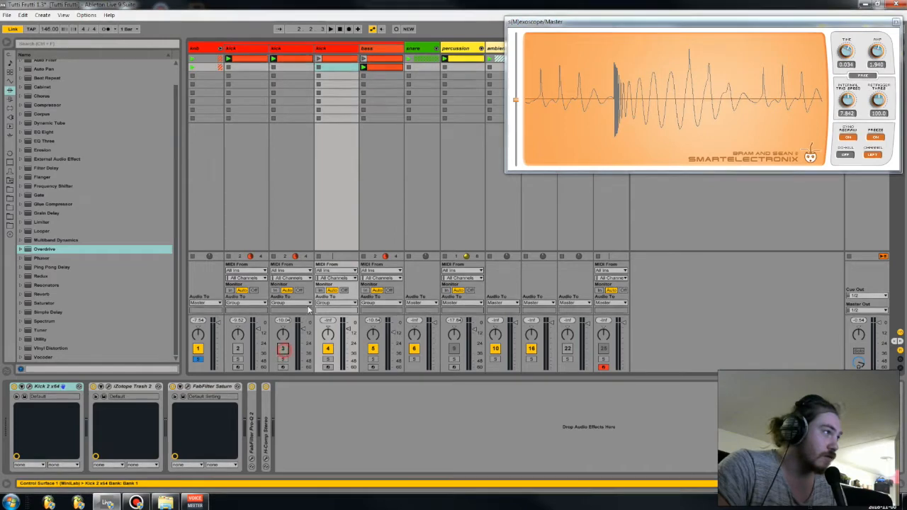
left_click(319, 50)
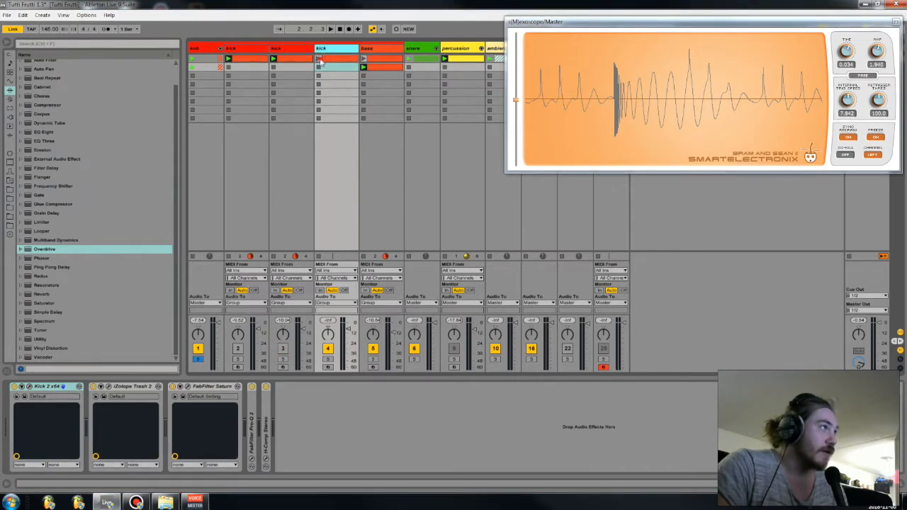
left_click(318, 60)
left_click(334, 50)
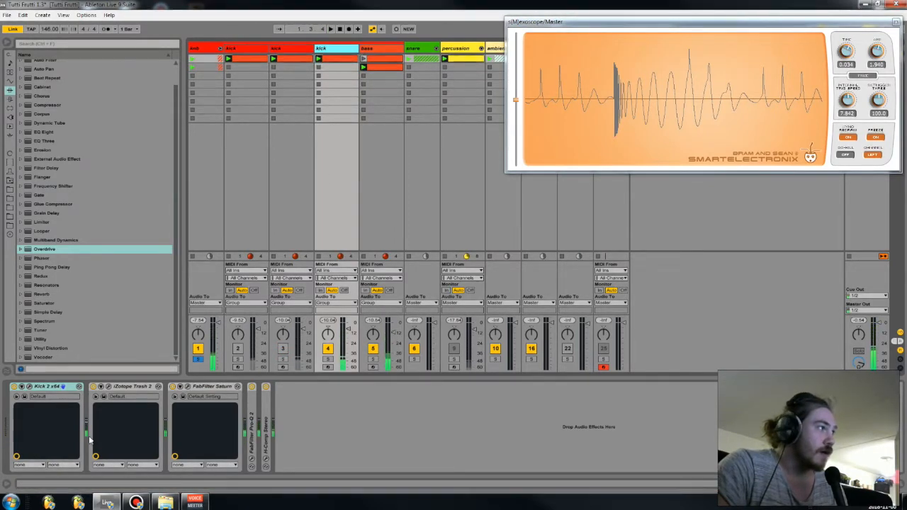
- Open the Kick 2 plug-in of the duplicated kick track and arrange it alongside the oscilloscope
left_click(29, 386)
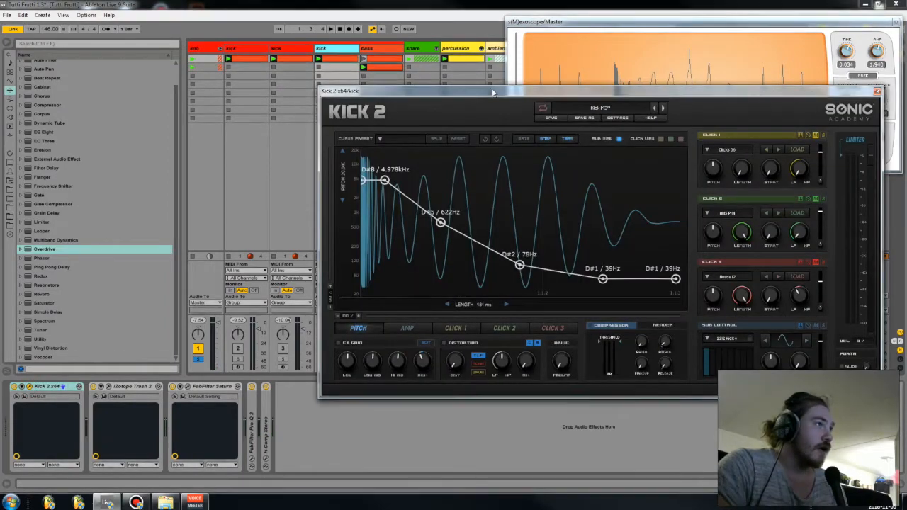
left_click_drag(493, 88, 284, 128)
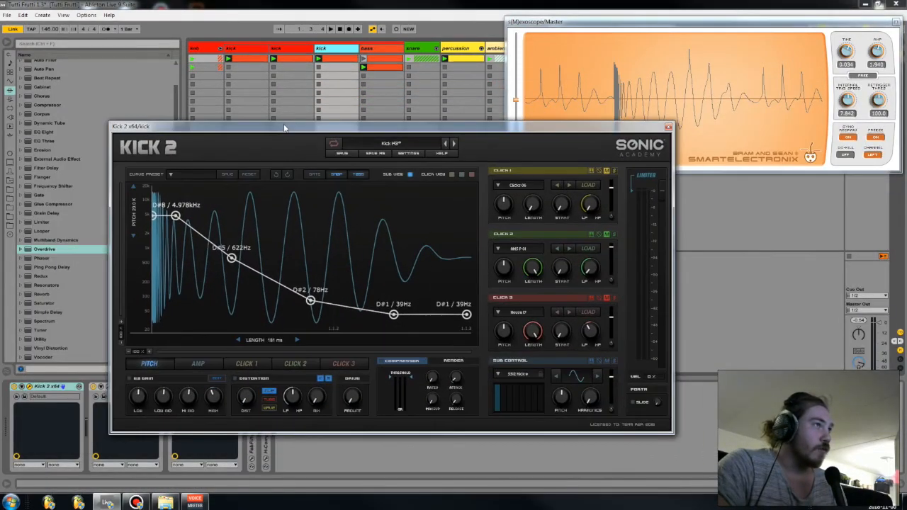
left_click(686, 83)
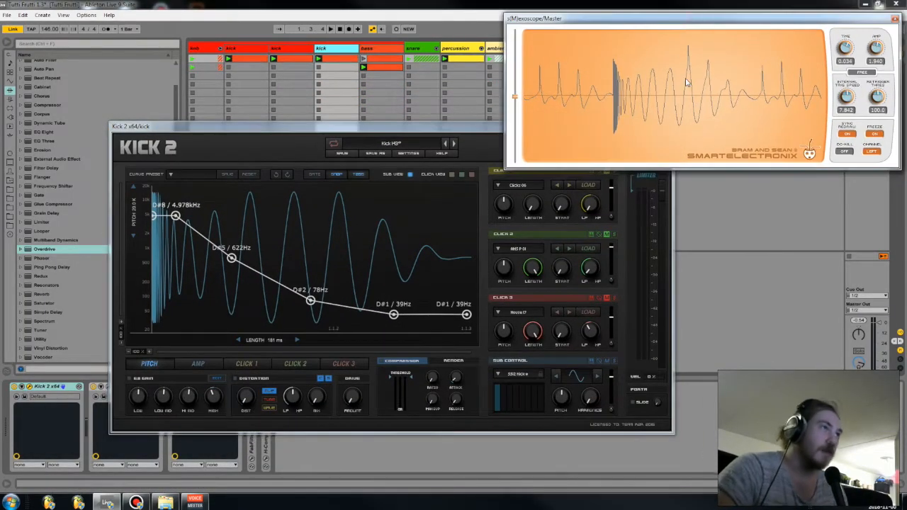
- Raise the second-to-last pitch envelope node in Kick 2 to G#1 / 52 Hz and unfreeze the oscilloscope during playback
left_click(395, 317)
left_click_drag(396, 317, 380, 311)
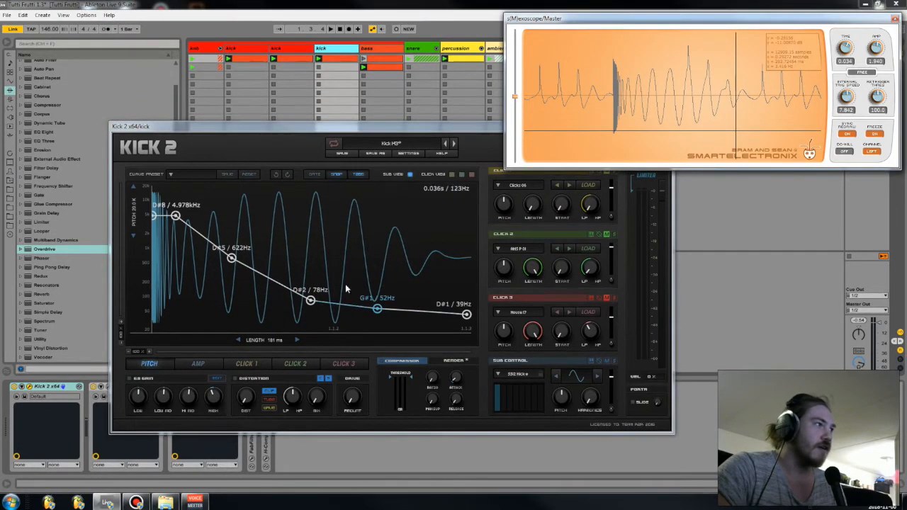
left_click(878, 135)
right_click(545, 135)
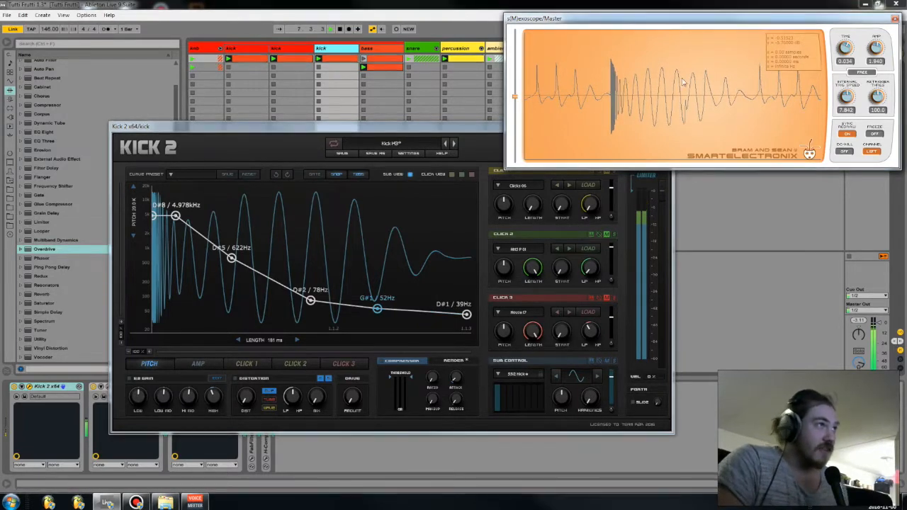
- Try the same pitch node at C#2 / 69 Hz, C#1 / 35 Hz, E2 / 82 Hz and A#1 / 58 Hz
left_click_drag(377, 310, 379, 304)
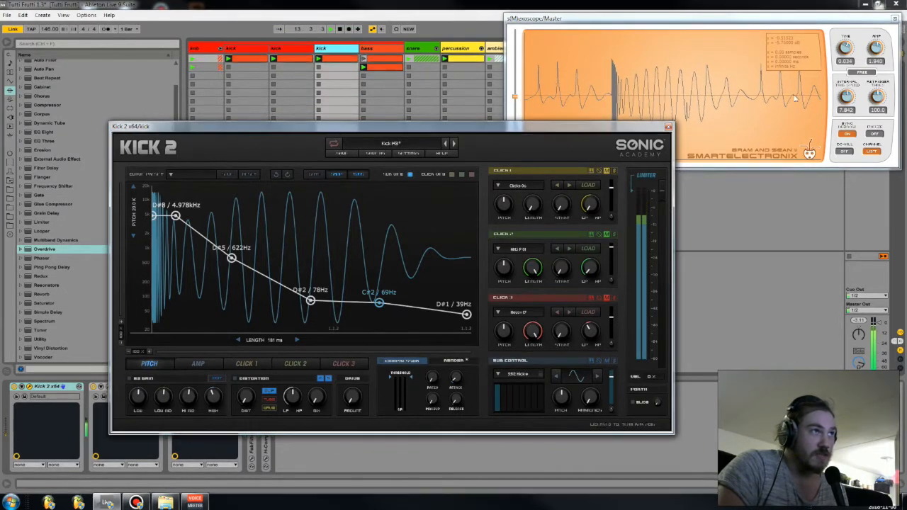
left_click_drag(379, 303, 341, 321)
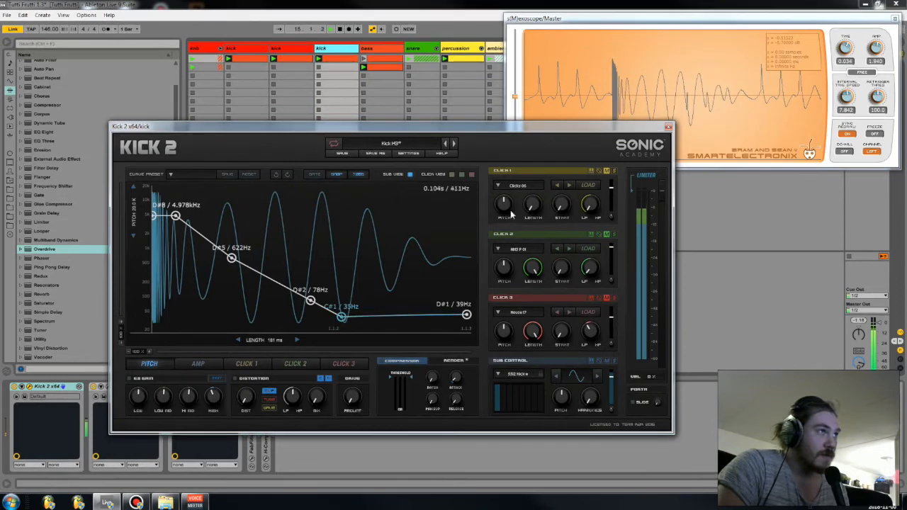
left_click_drag(341, 316, 376, 300)
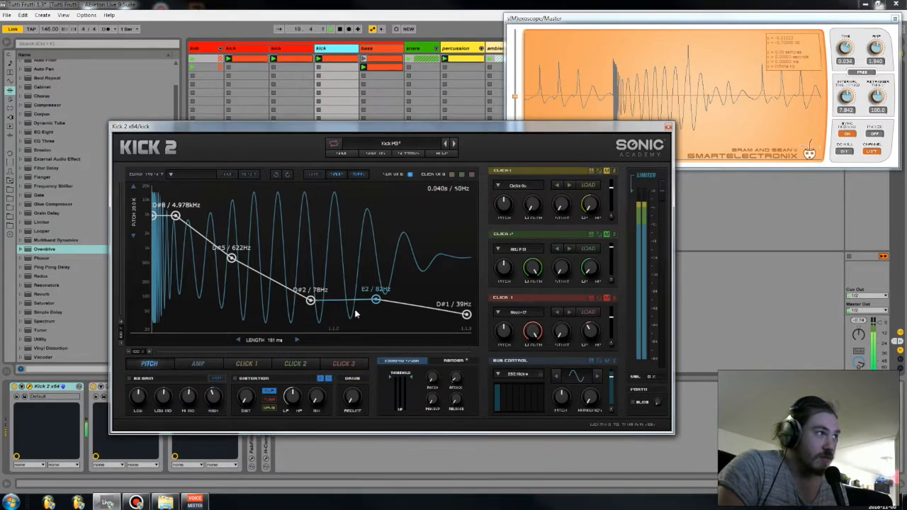
left_click_drag(375, 300, 375, 306)
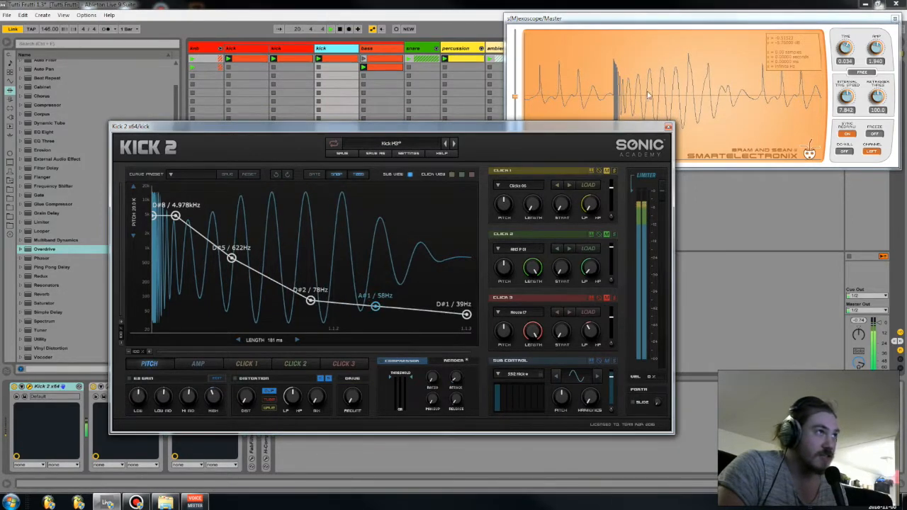
- Uncover the oscilloscope, set the second-to-last pitch node to D#1 / 39 Hz and close Kick 2
left_click_drag(624, 128, 615, 163)
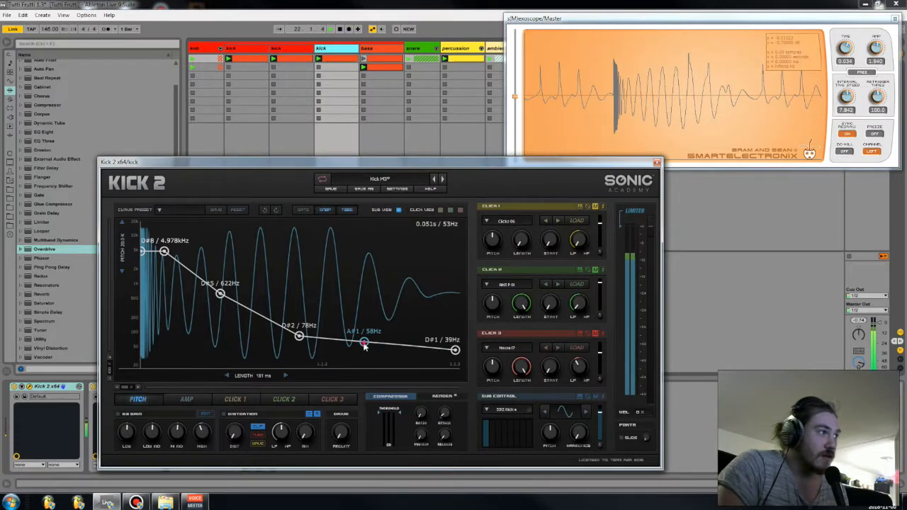
left_click_drag(365, 342, 402, 352)
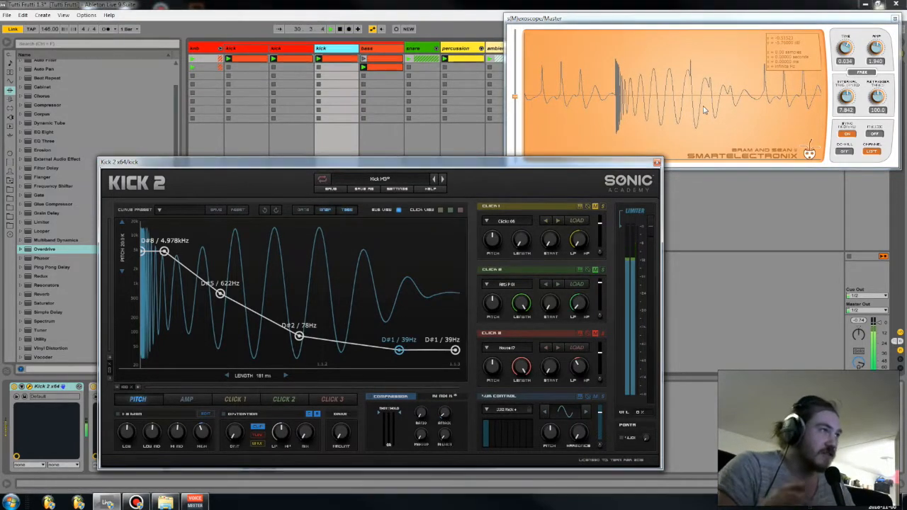
left_click(657, 163)
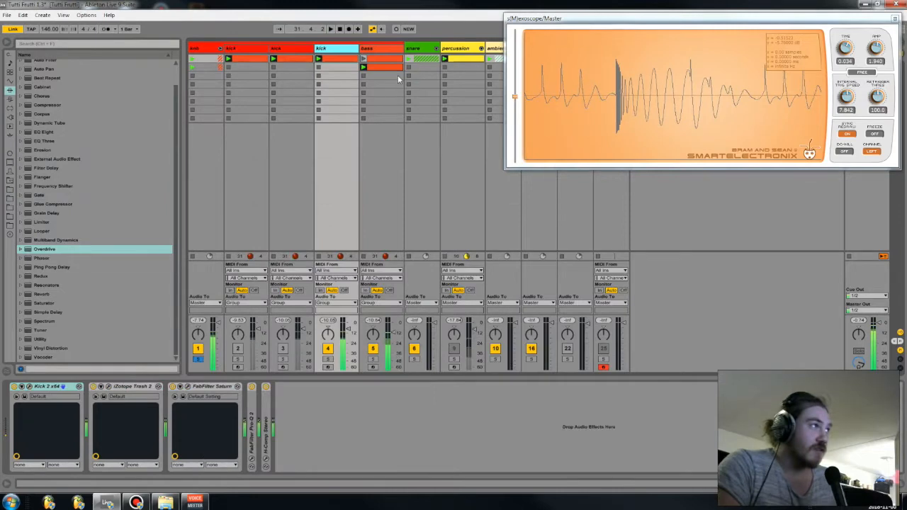
- Delete the duplicated kick track
left_click(284, 51)
left_click(325, 51)
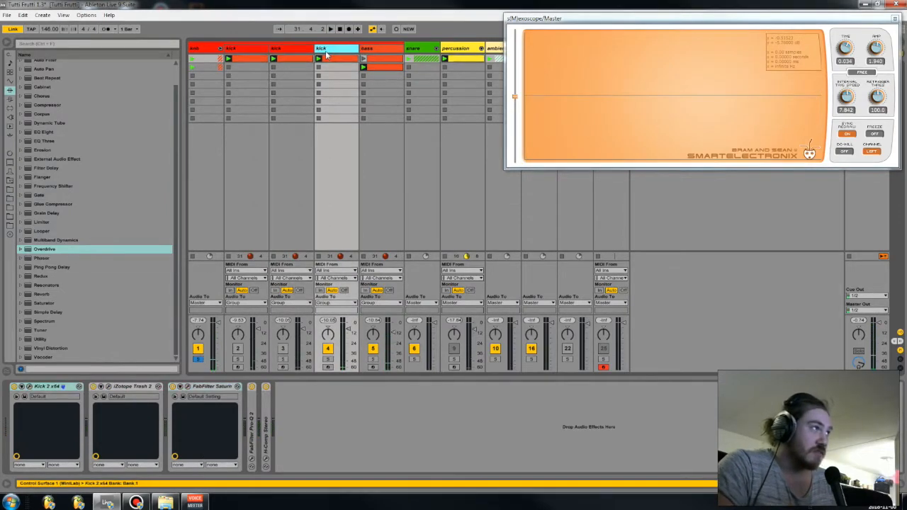
key("Delete")
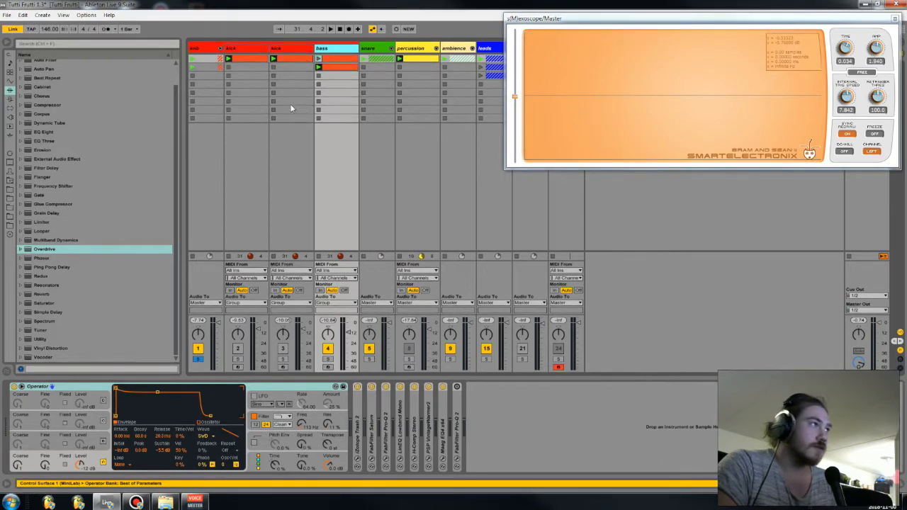
- Review the bass track's device chain, covering FabFilter Saturn, FabFilter Pro-Q 2, LinEQ Lowband Mono, PSP VintageWarmer2 and Operator
left_click(371, 387)
left_click(385, 387)
left_click(400, 387)
left_click(428, 387)
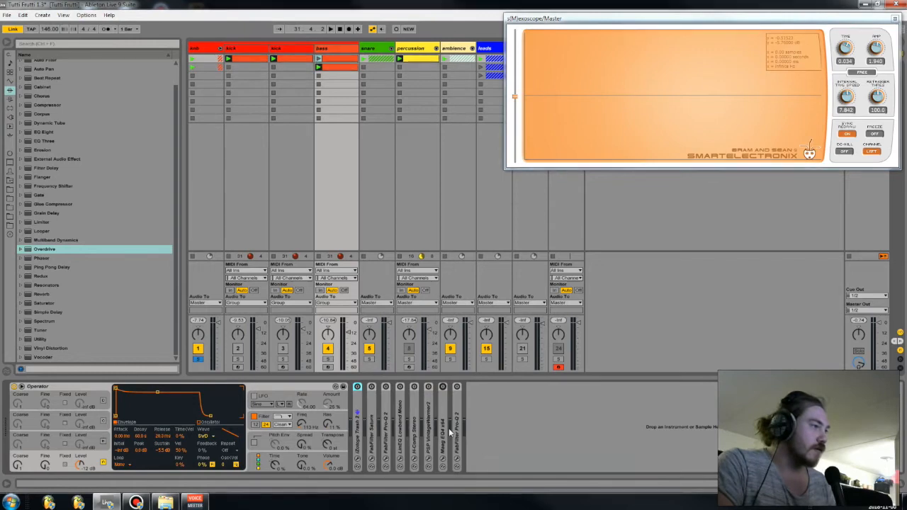
left_click(280, 391)
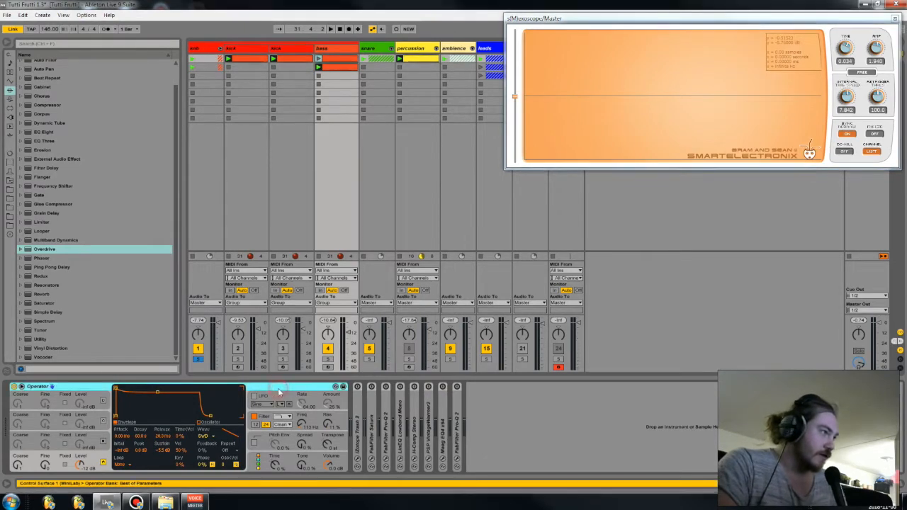
- Duplicate the bass track and launch the second clip of the copy
left_click(333, 49)
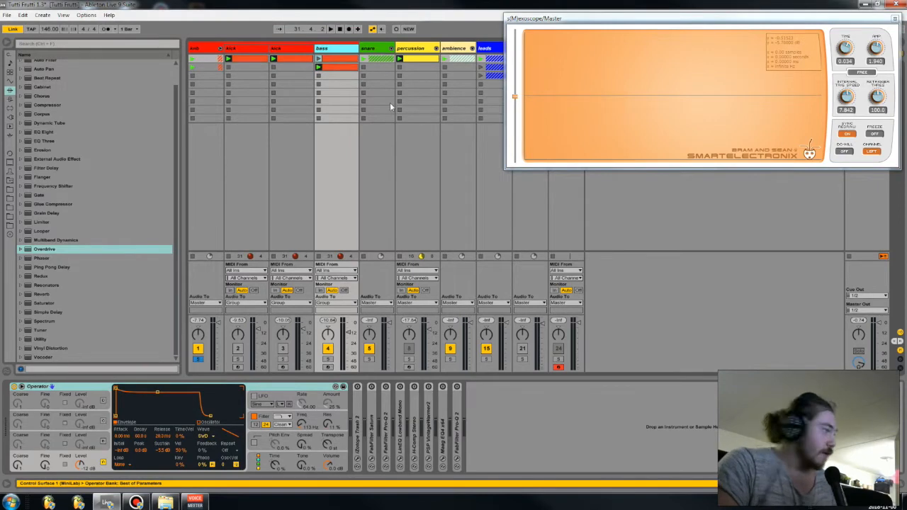
key("ctrl+d")
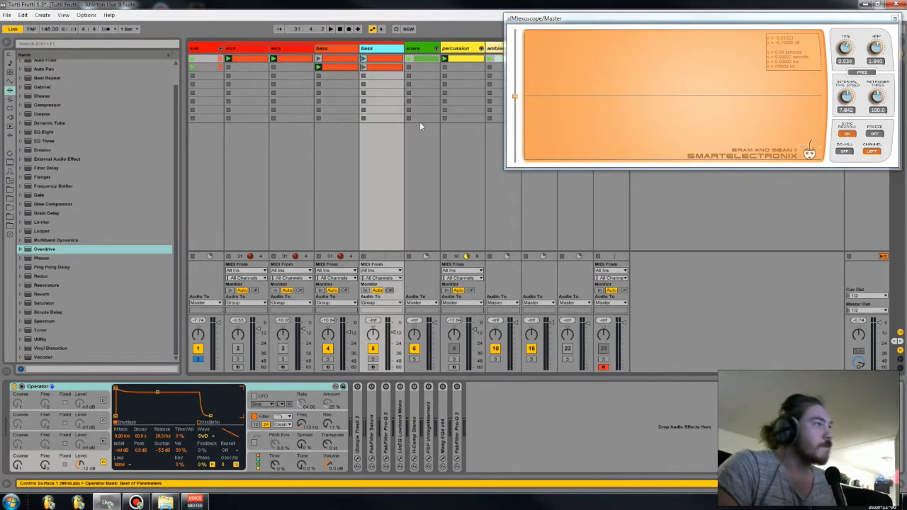
left_click(364, 65)
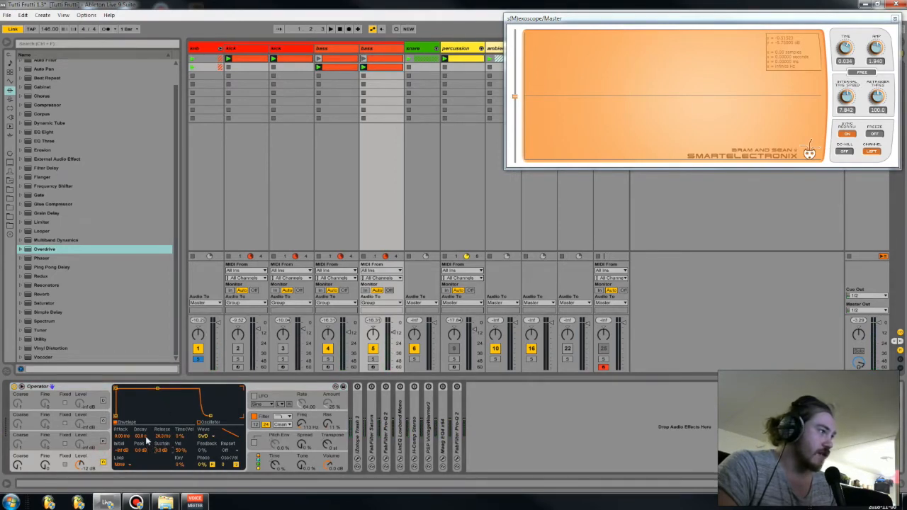
- Set the filter envelope sustain to 100% in the duplicated bass's Operator and turn the filter off during playback
left_click(268, 421)
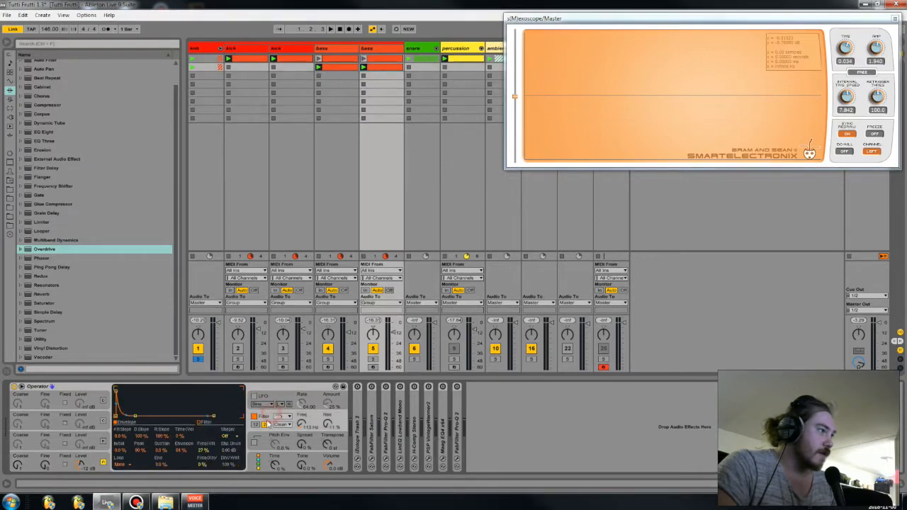
left_click_drag(161, 451, 161, 382)
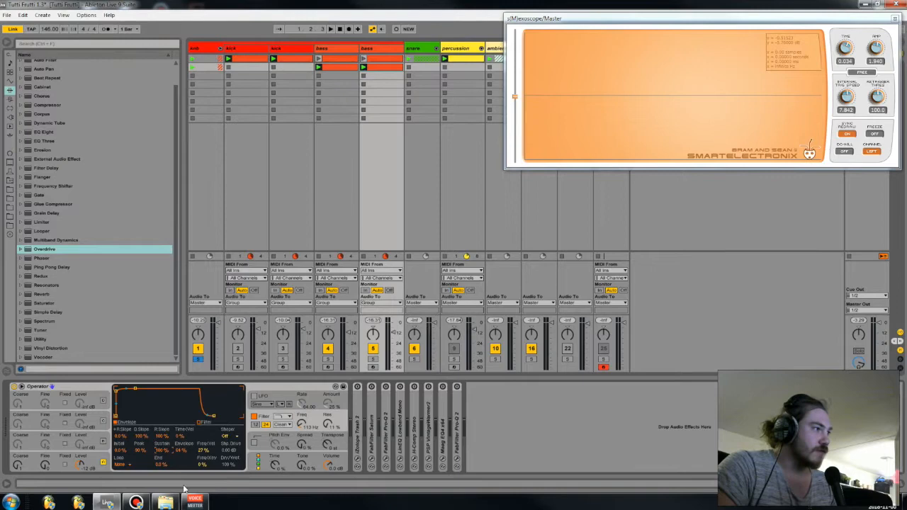
key("space")
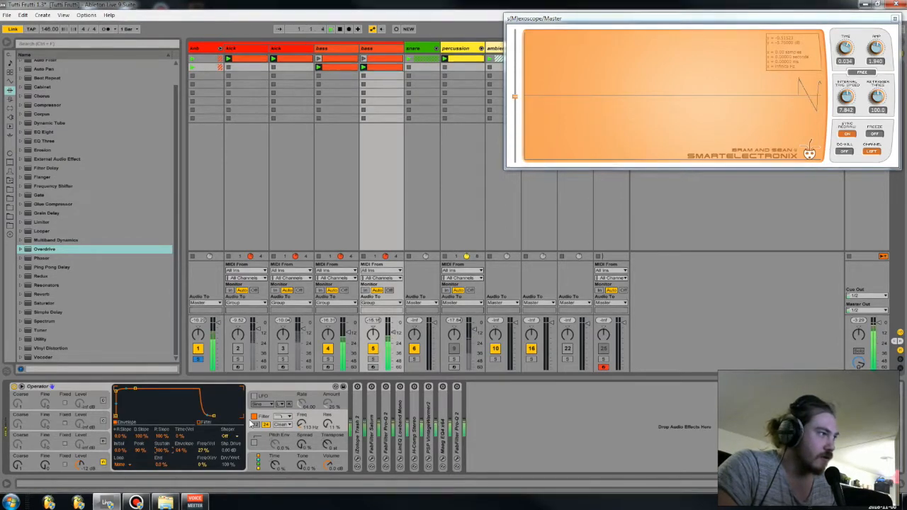
left_click(254, 416)
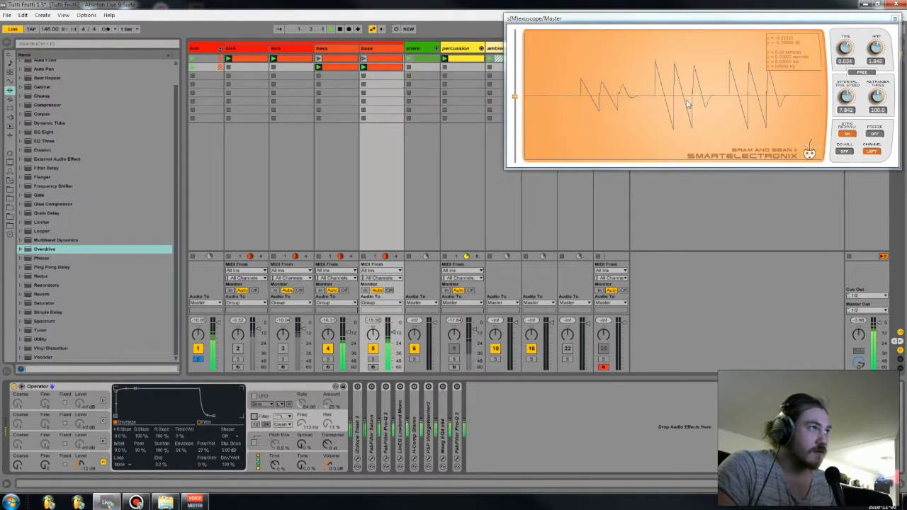
- Restart playback and freeze the oscilloscope on the unfiltered bass waveform
key("space")
key("space")
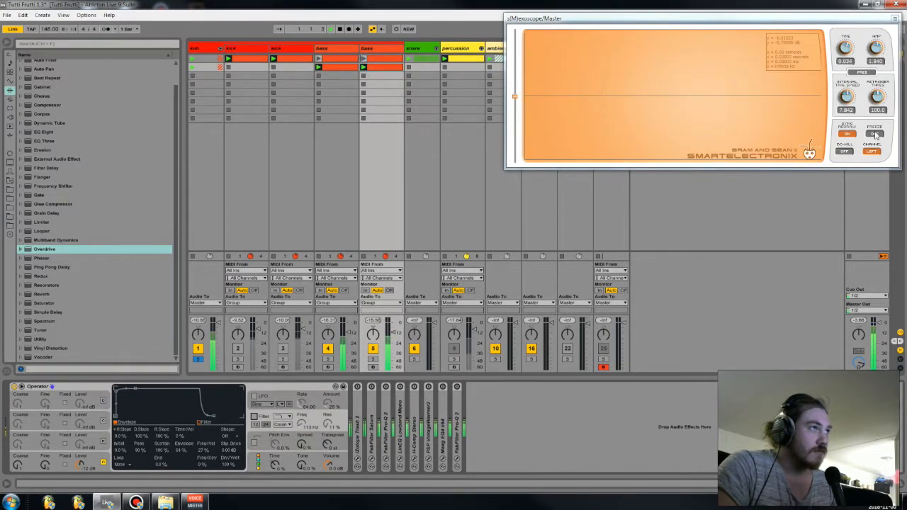
left_click(876, 135)
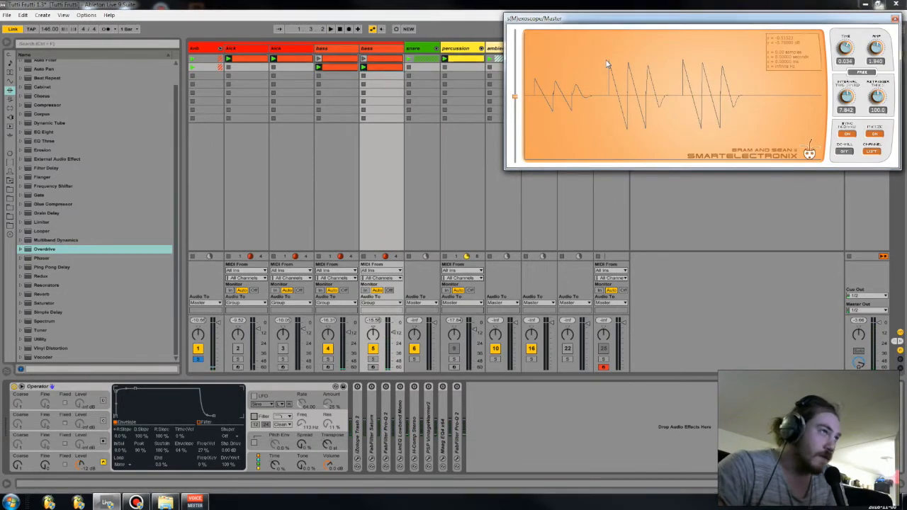
- Show Operator's oscillator envelope settings and return to the bass clip's notes and velocities
left_click(83, 465)
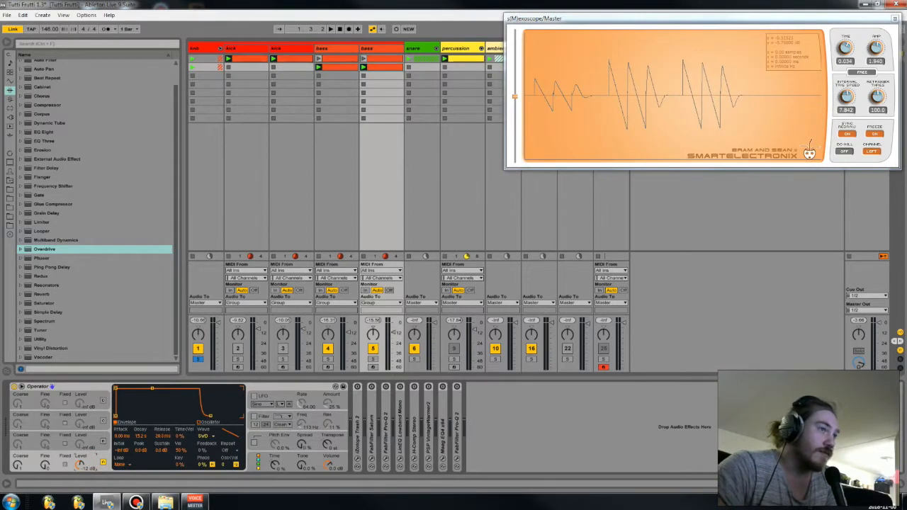
key("shift+Tab")
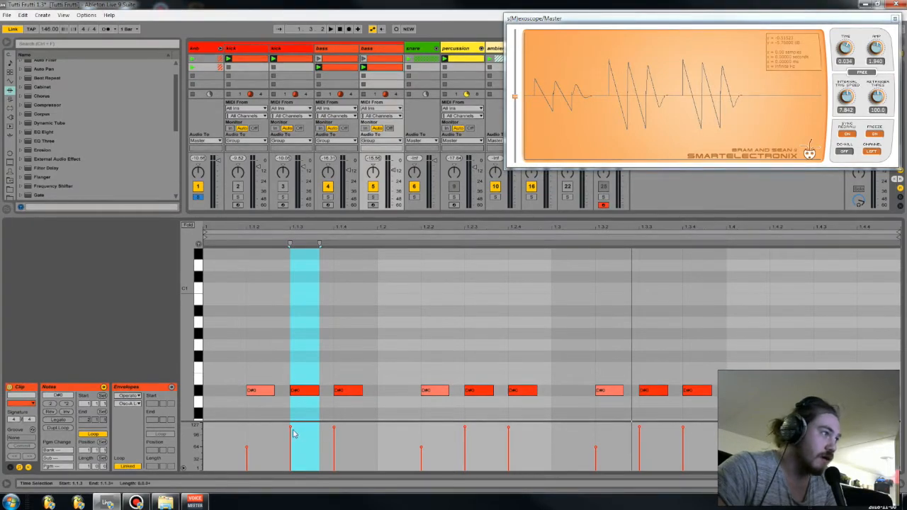
- Show the bass's Operator and pull its oscillator envelope's decay point in to shorten the decay and lower the sustain
key("shift+Tab")
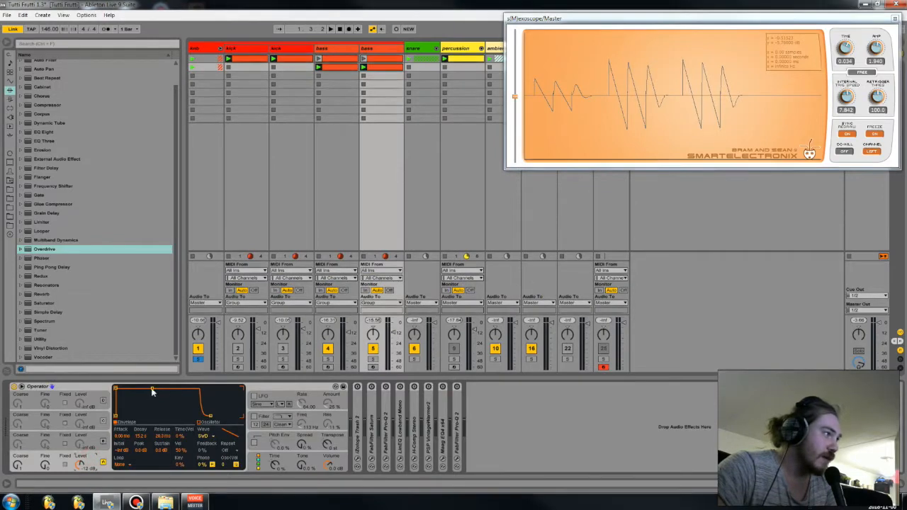
left_click_drag(151, 388, 138, 393)
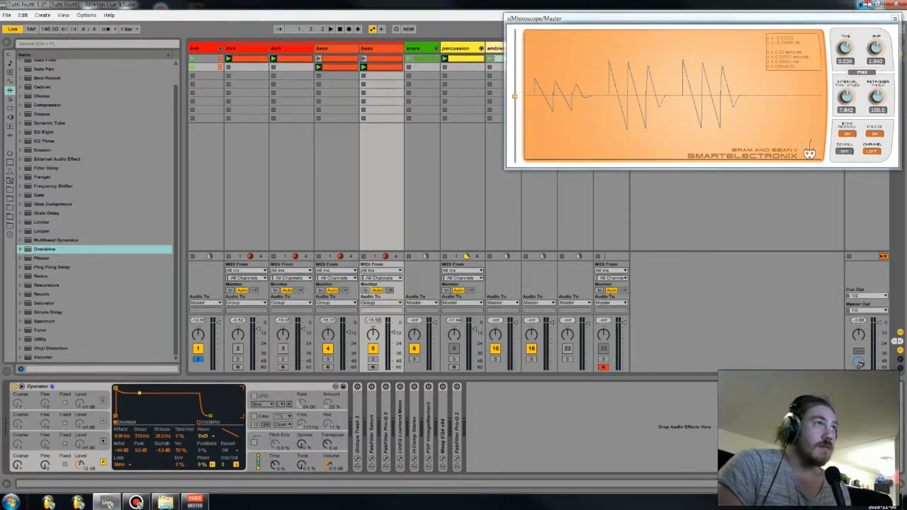
- Open the Cheat sheets folder from the desktop and view the FM-Shynthesis-Ratio-Chart image
left_click(865, 4)
double_click(878, 13)
left_click(419, 143)
left_click(474, 138)
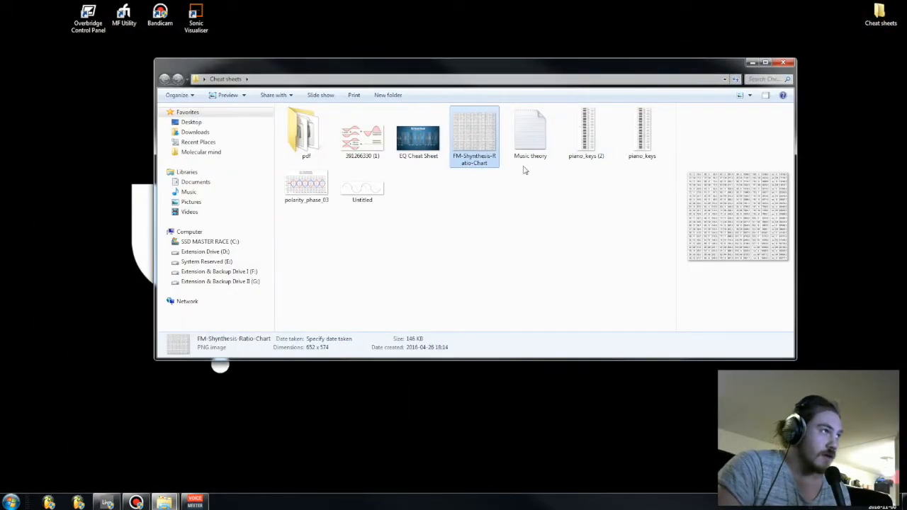
double_click(478, 140)
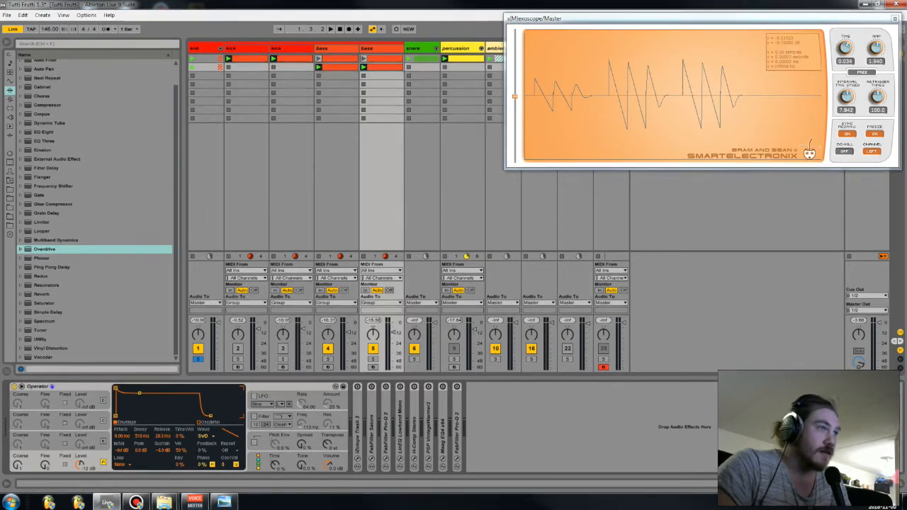
- Make room beside the oscilloscope, open the master's SPAN analyzer below it, and hold the spectrum during bass playback
left_click_drag(812, 21, 758, 35)
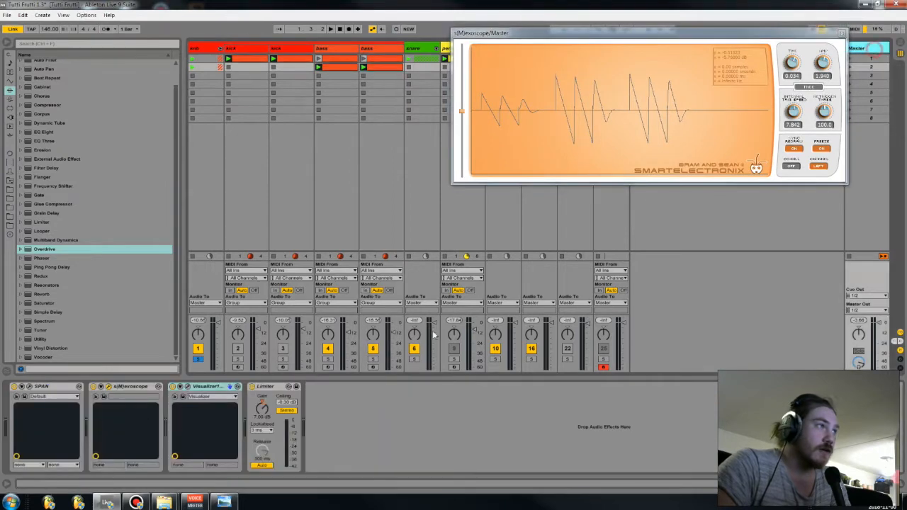
left_click(27, 389)
mouse_move(597, 192)
left_mouse_down()
mouse_move(583, 212)
mouse_move(588, 205)
left_mouse_up()
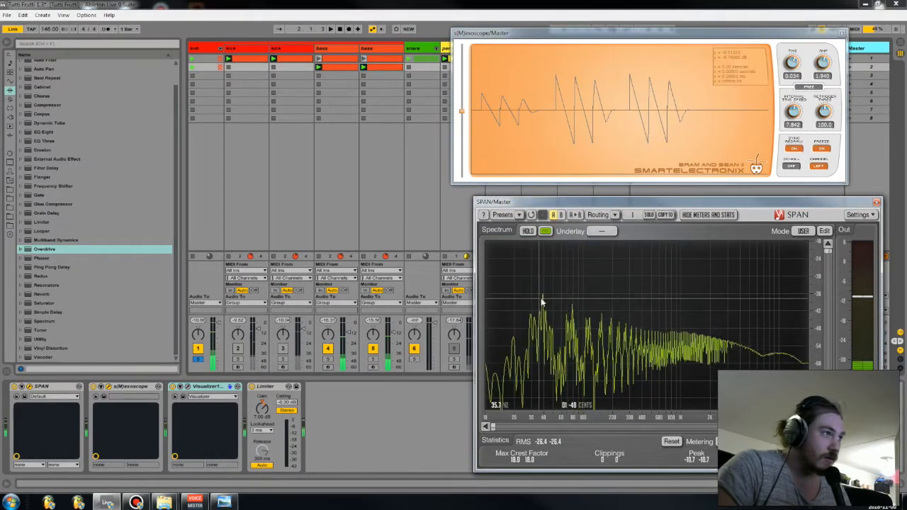
left_click(528, 231)
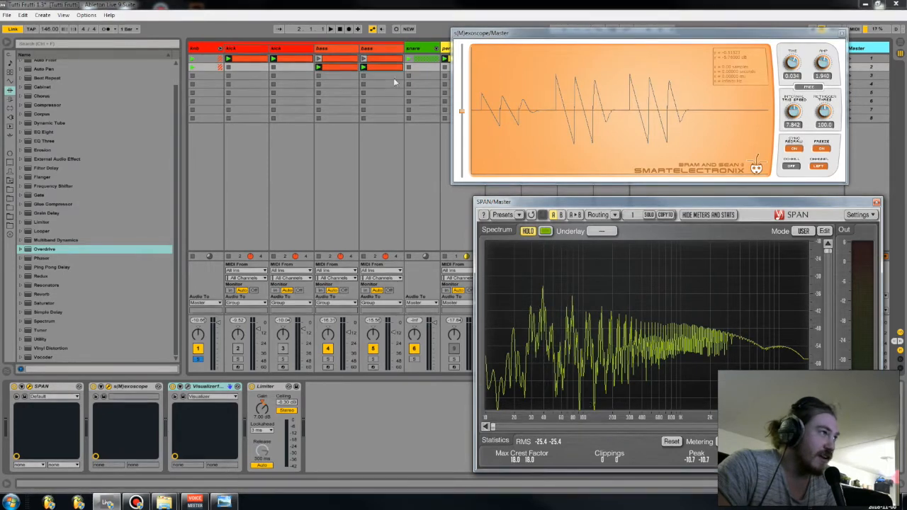
- Shorten the oscillator envelope decay to 450 ms in the duplicated bass's Operator and turn its filter on with 0% envelope sustain
left_click(365, 49)
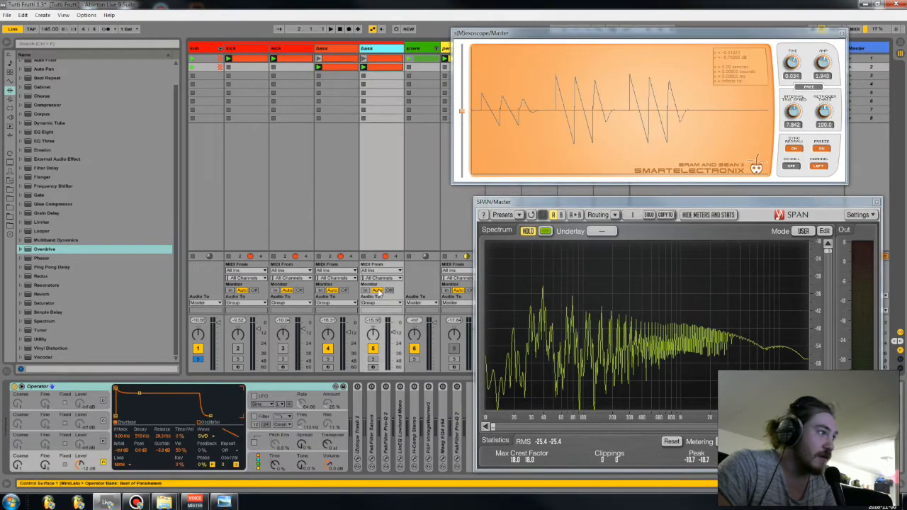
left_click(139, 398)
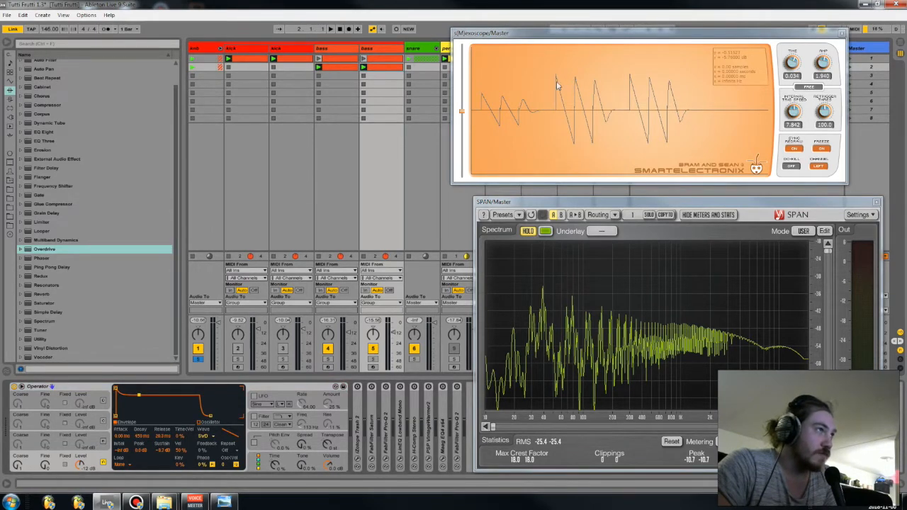
left_click(262, 415)
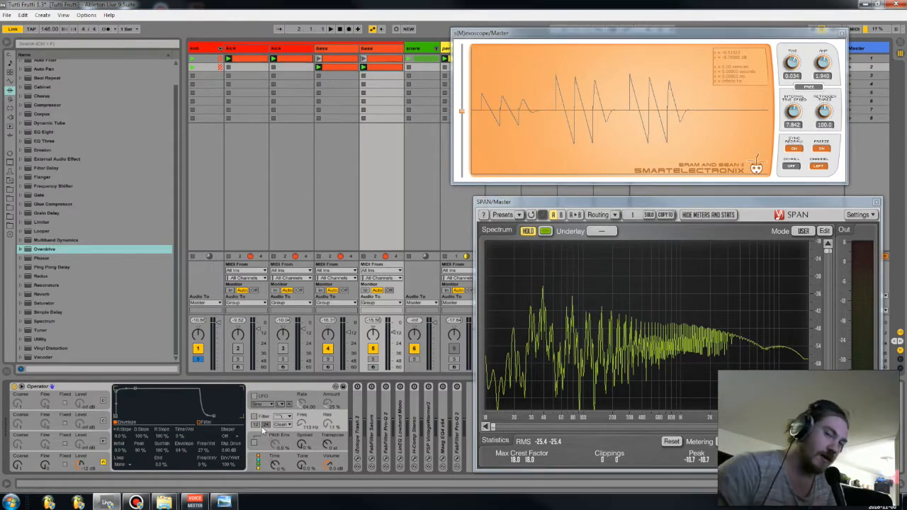
left_click(254, 416)
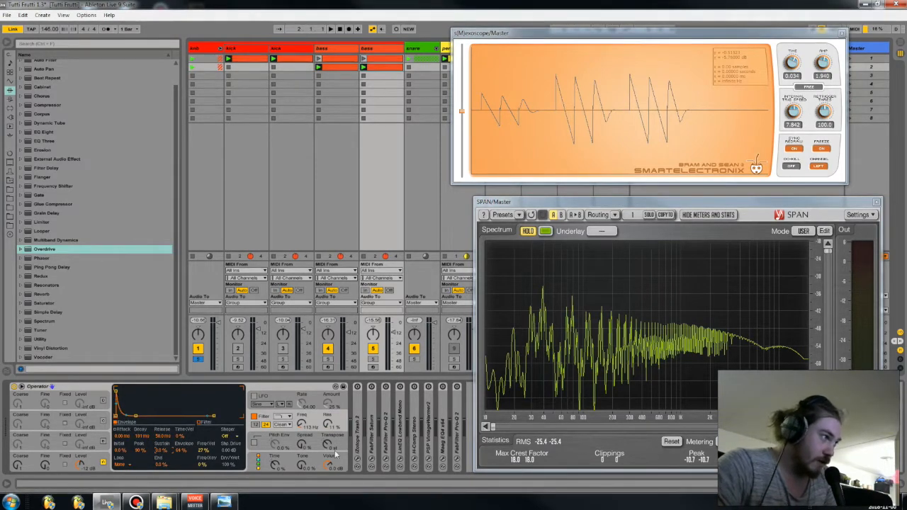
- Try raising Operator's filter frequency far above 113 Hz and undo the change
left_click_drag(302, 425, 302, 397)
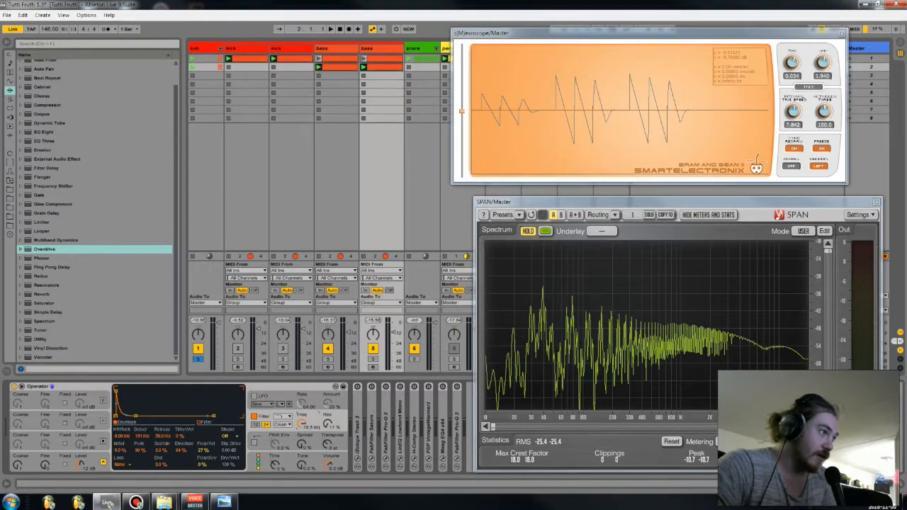
key("ctrl+z")
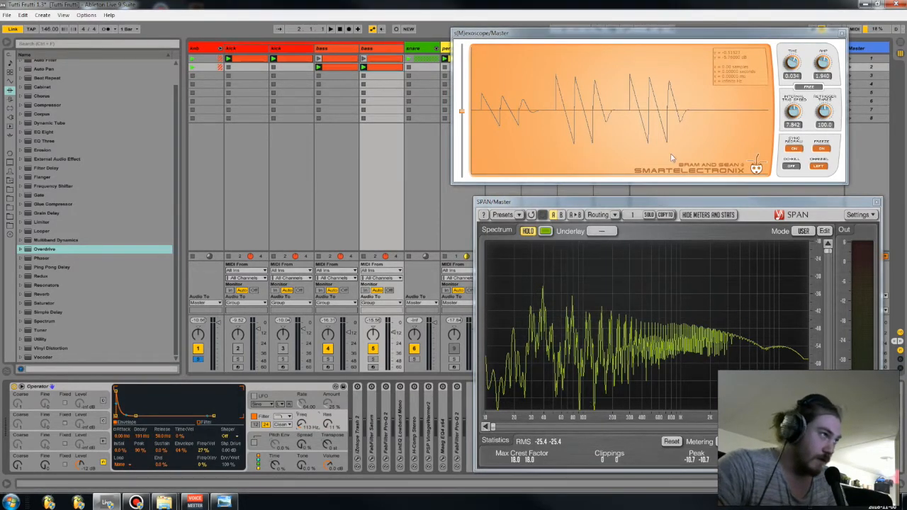
- Raise the sustain of the bass's oscillator envelope to just below 0 dB
left_click(99, 455)
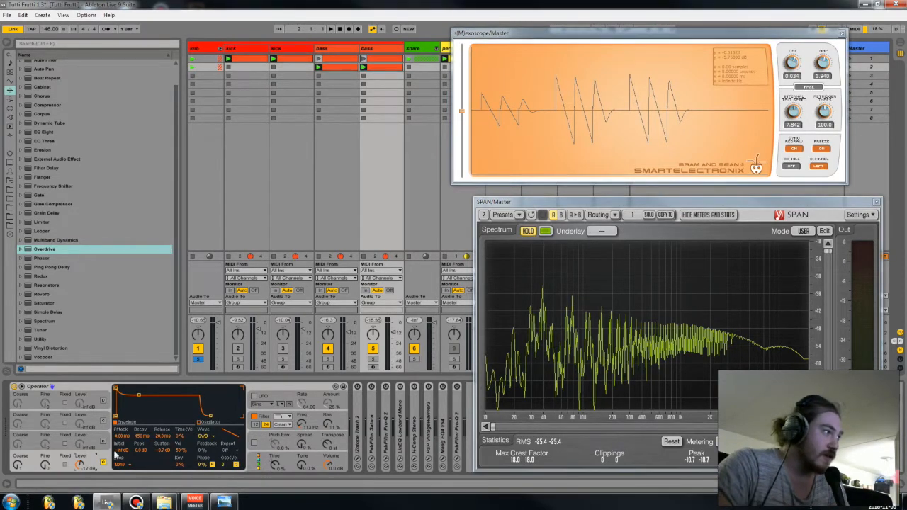
left_click_drag(163, 451, 163, 453)
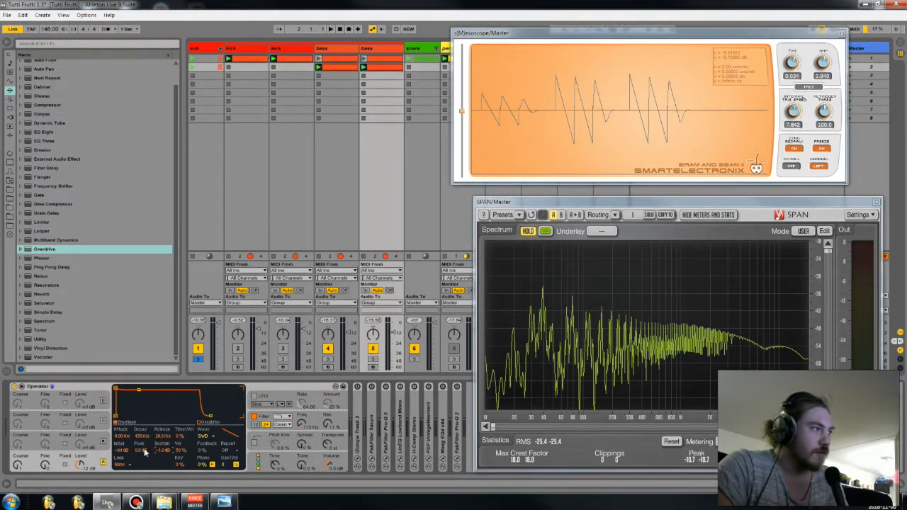
left_click_drag(160, 450, 161, 446)
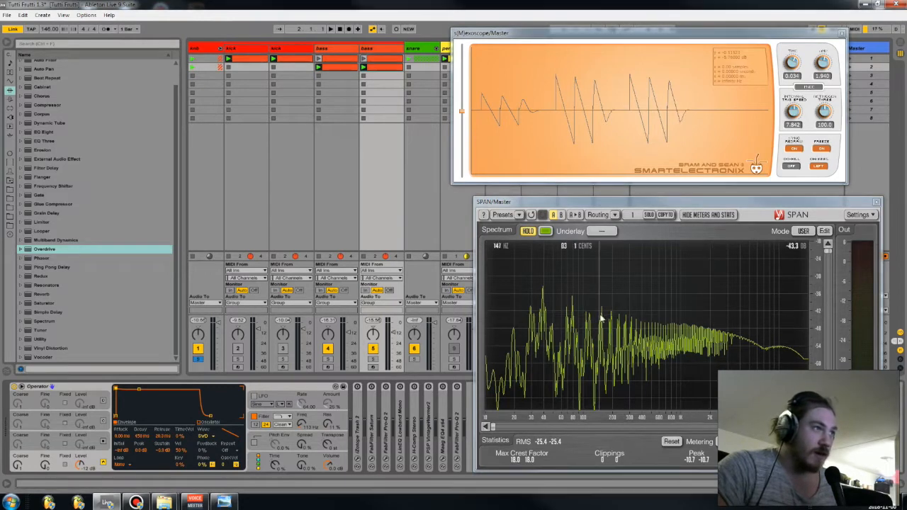
- Compare Operator's filter and oscillator envelope settings with the held bass harmonics in SPAN, shifting the analyzer window slightly up
left_click(259, 424)
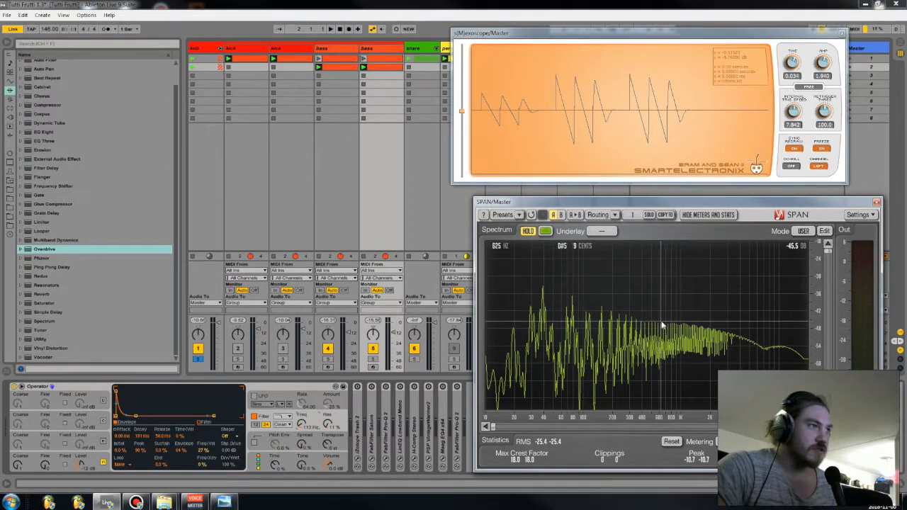
left_click(86, 454)
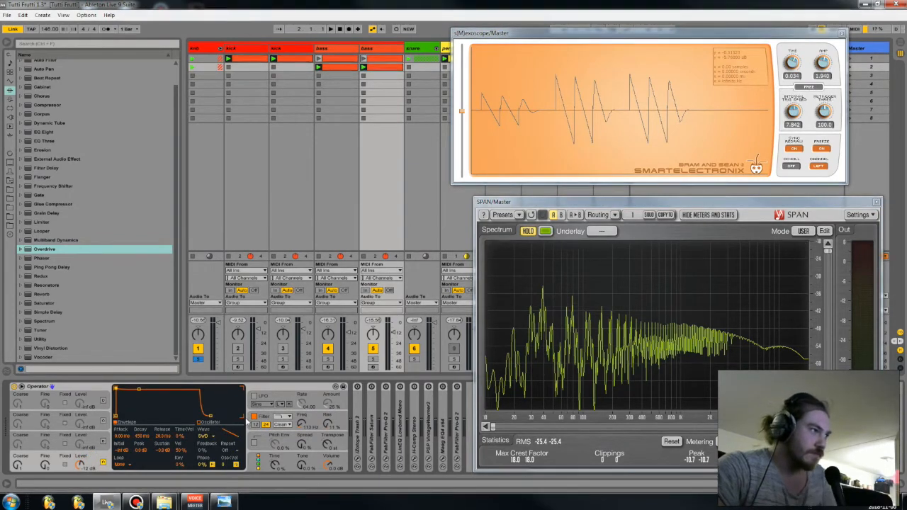
left_click(262, 417)
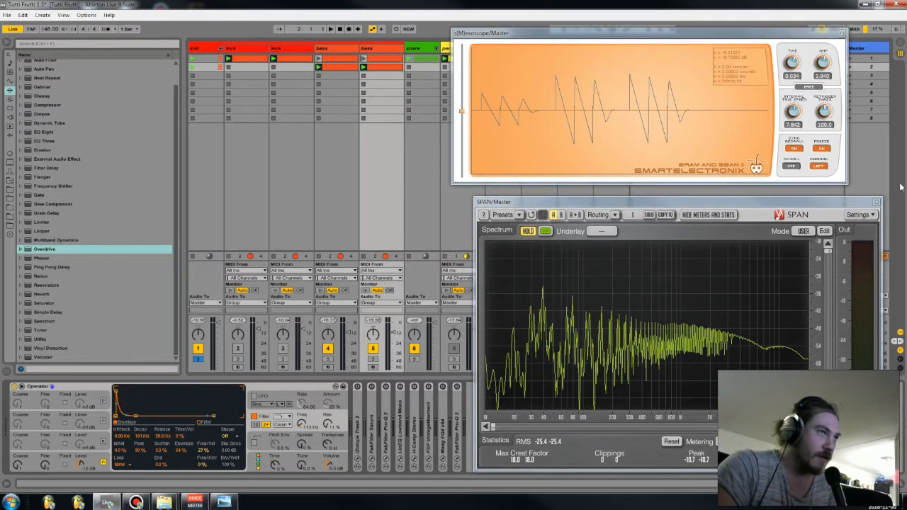
left_click_drag(836, 199, 840, 180)
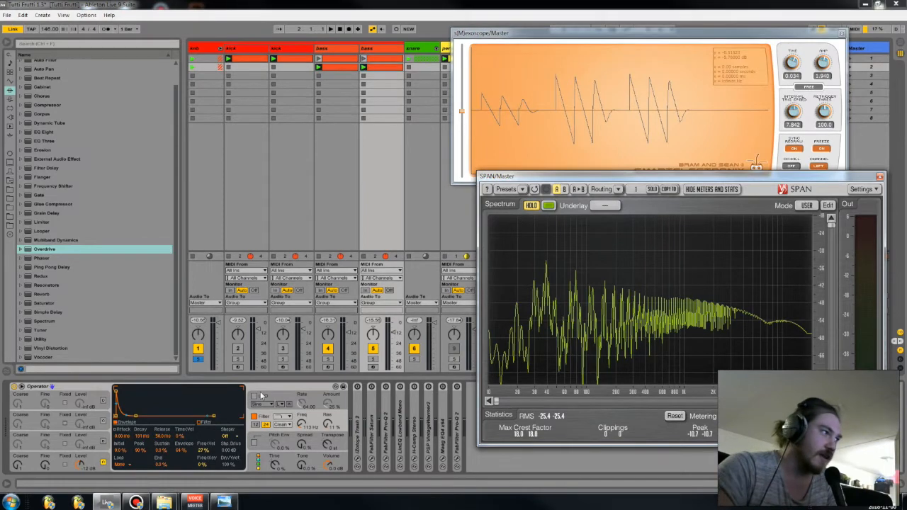
- Solo the duplicated bass, set its filter envelope peak to 100%, and raise the filter envelope sustain
left_click(281, 388)
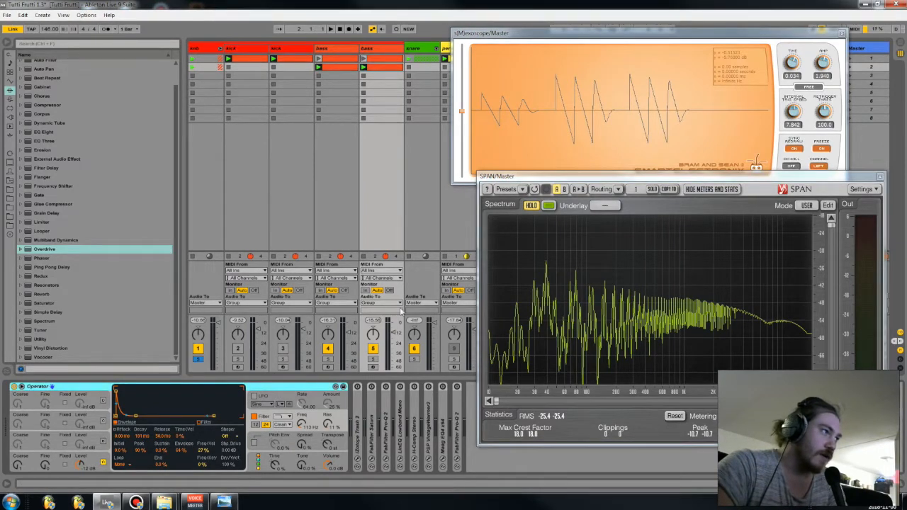
left_click(373, 360)
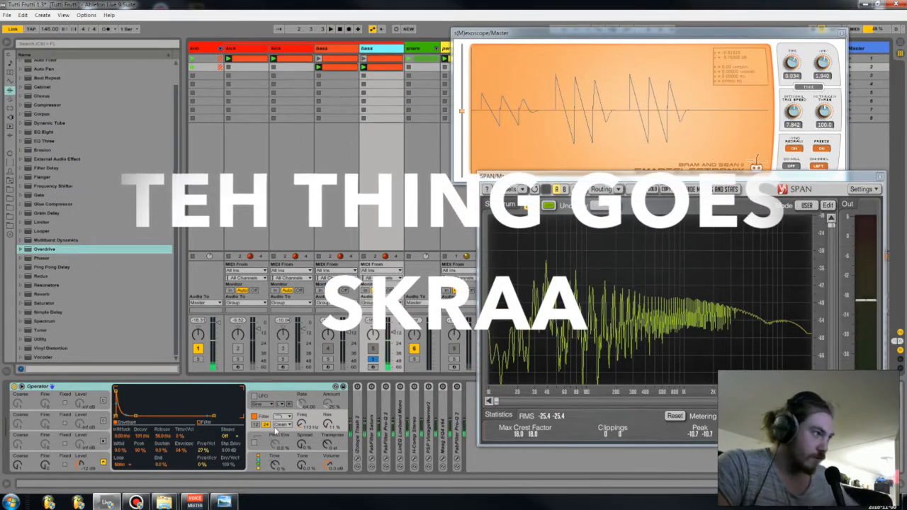
left_click(302, 424)
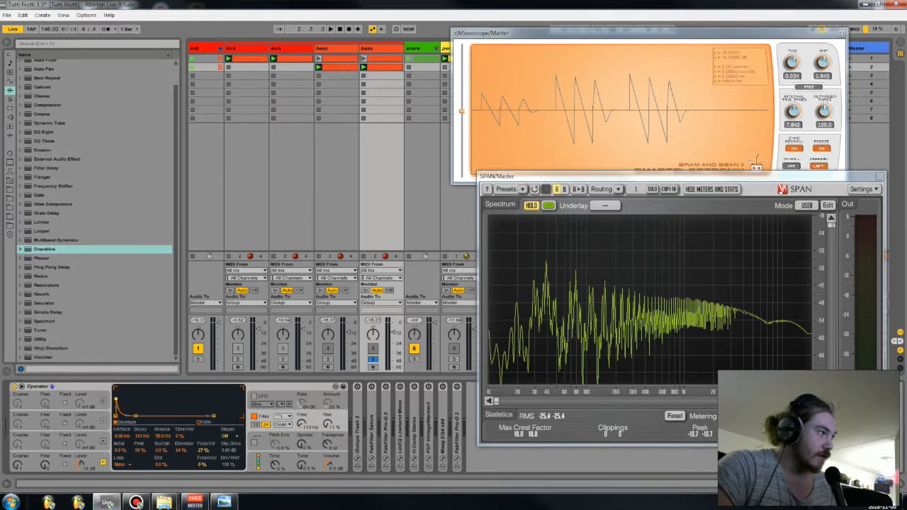
left_click_drag(140, 451, 140, 458)
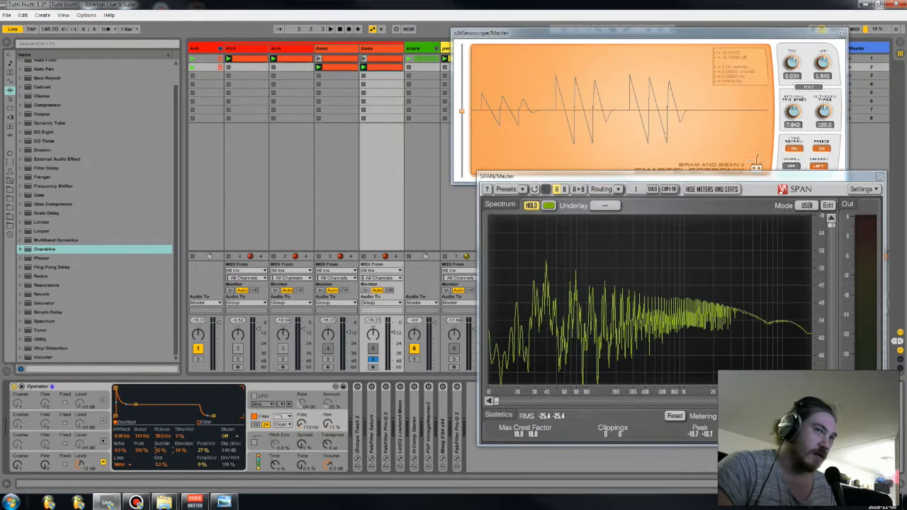
- Show the bass clip's notes, examine the first group of three D#0 notes, and select the second note
key("shift+Tab")
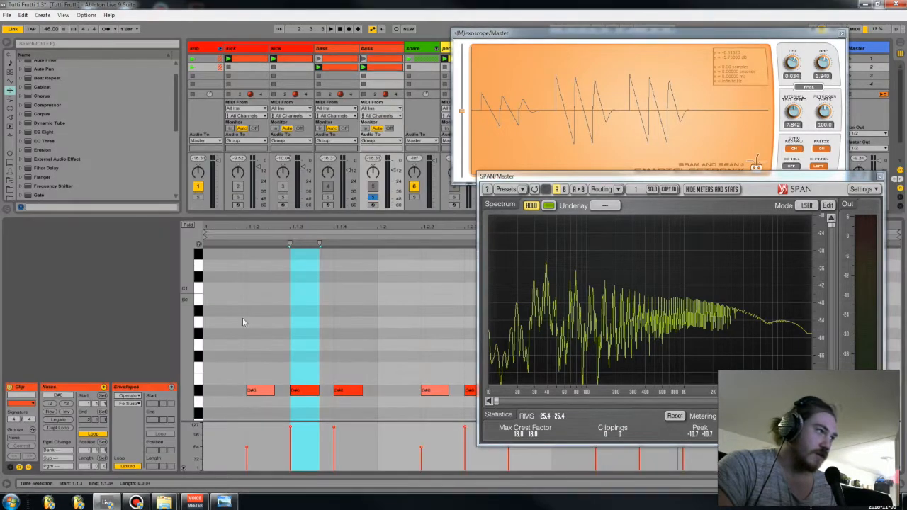
left_click(299, 392)
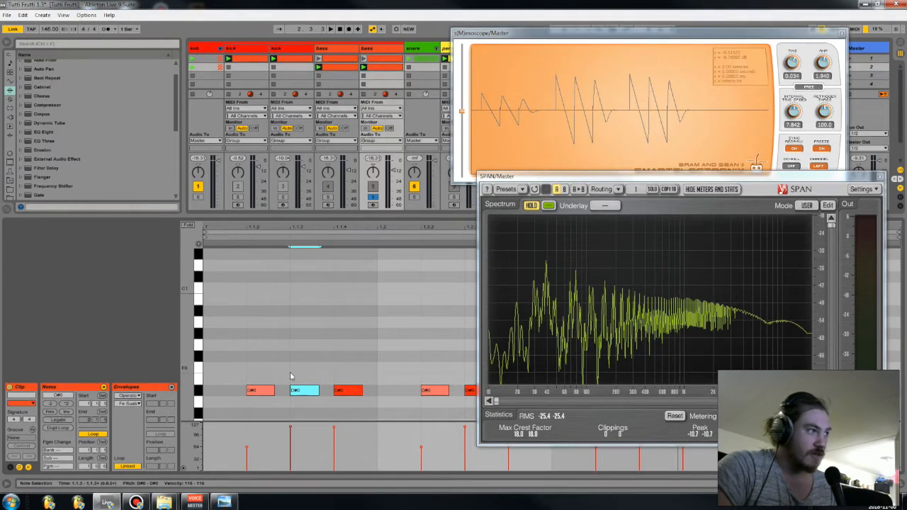
left_click_drag(369, 356, 223, 414)
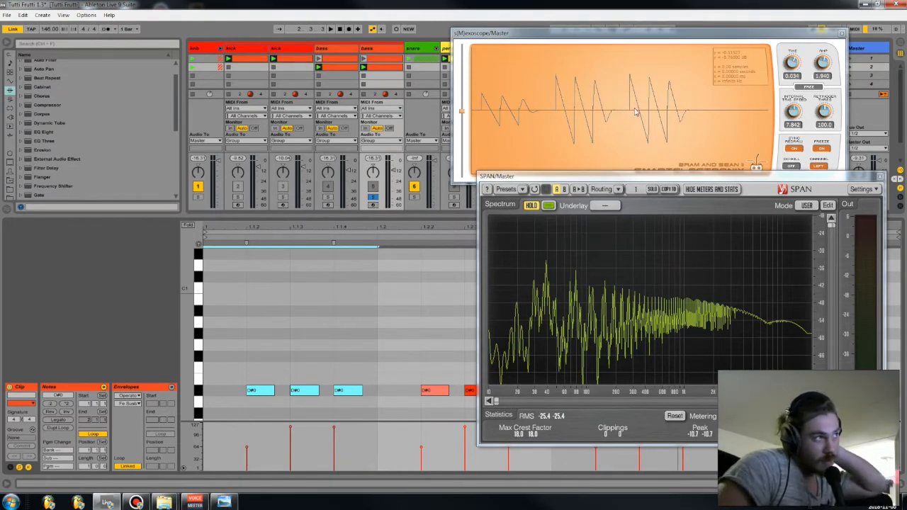
left_click(374, 341)
mouse_move(317, 397)
left_mouse_down()
mouse_move(364, 395)
mouse_move(318, 394)
left_mouse_up()
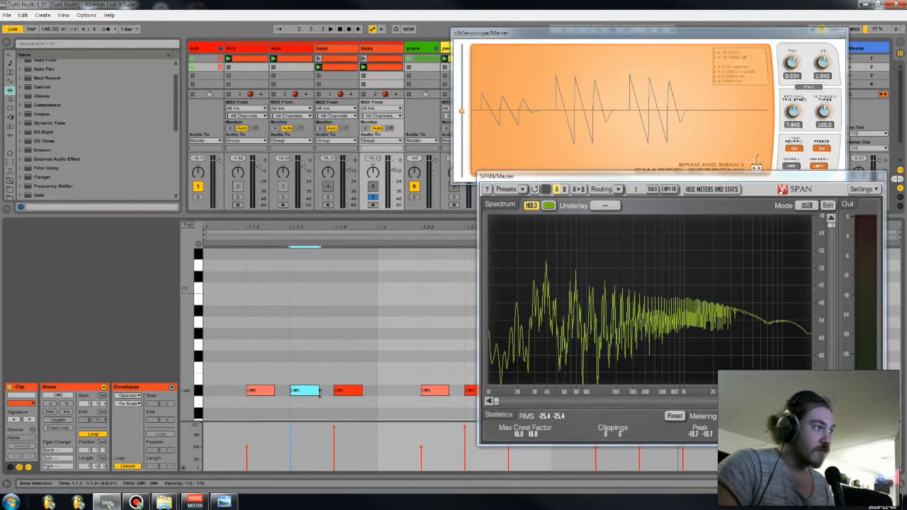
- Set the oscillator envelope release to 14.4 ms and replay the soloed bass, freezing the oscilloscope on its new waveform
key("shift+Tab")
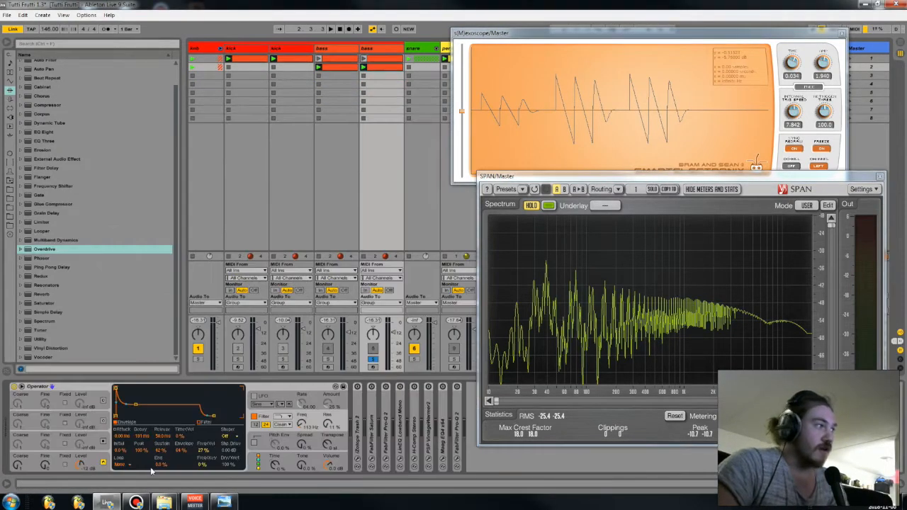
left_click(81, 459)
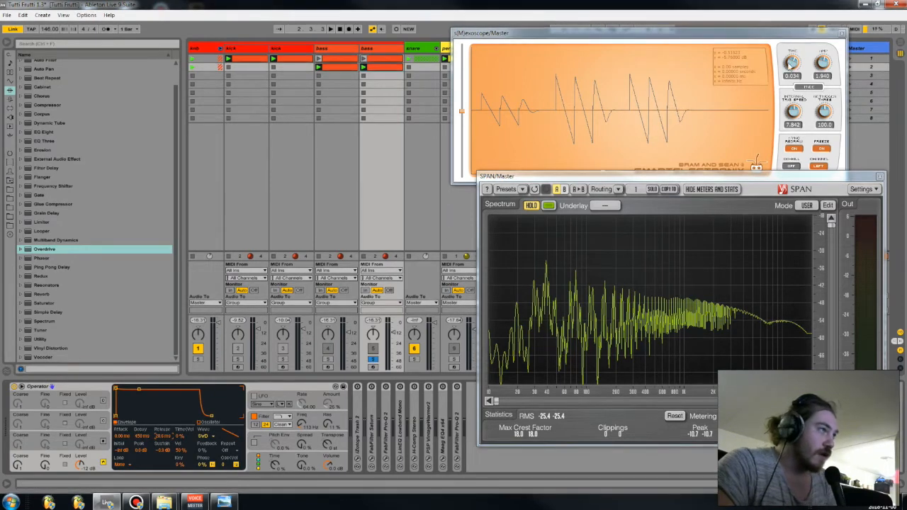
left_click(820, 156)
left_click(821, 150)
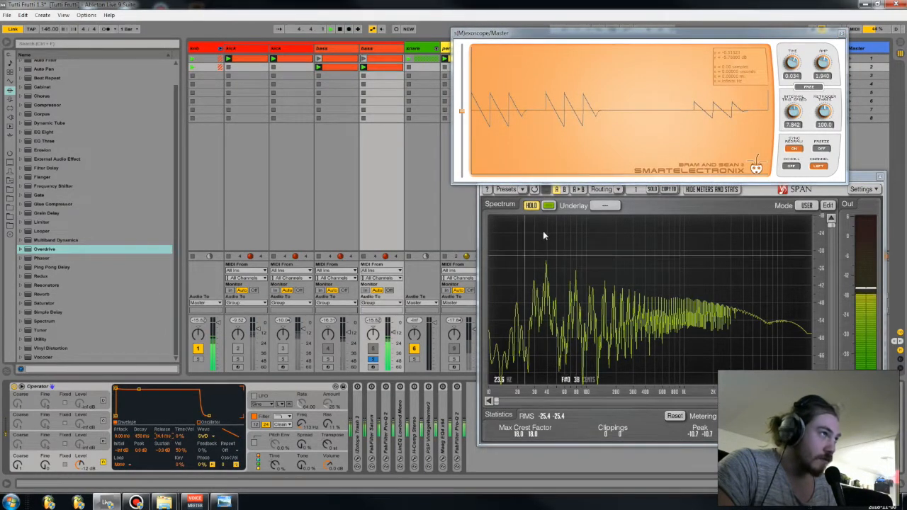
left_click(820, 146)
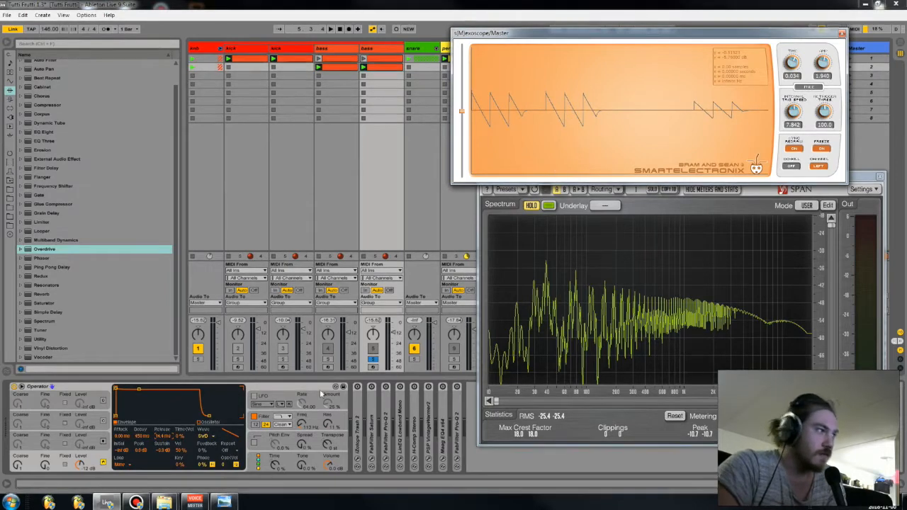
- Review Operator's filter envelope and velocity settings and return to the oscillator envelope settings
left_click(263, 429)
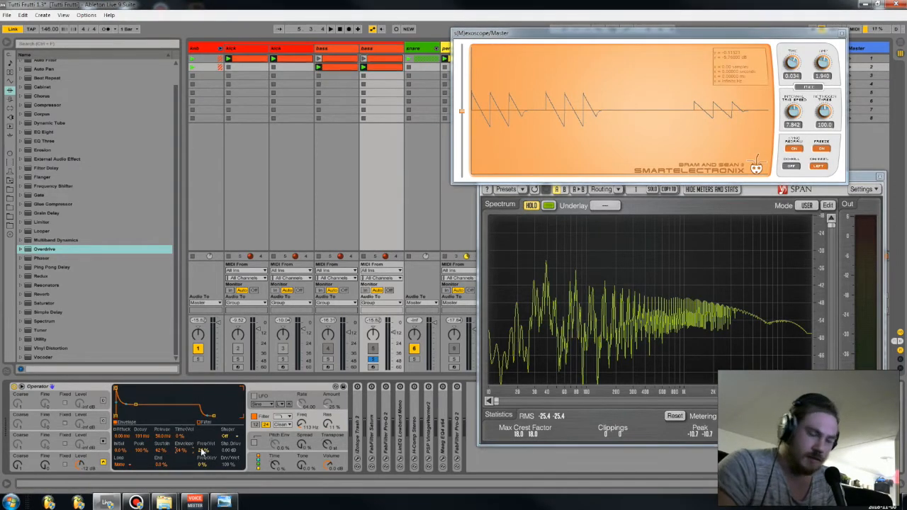
mouse_move(203, 505)
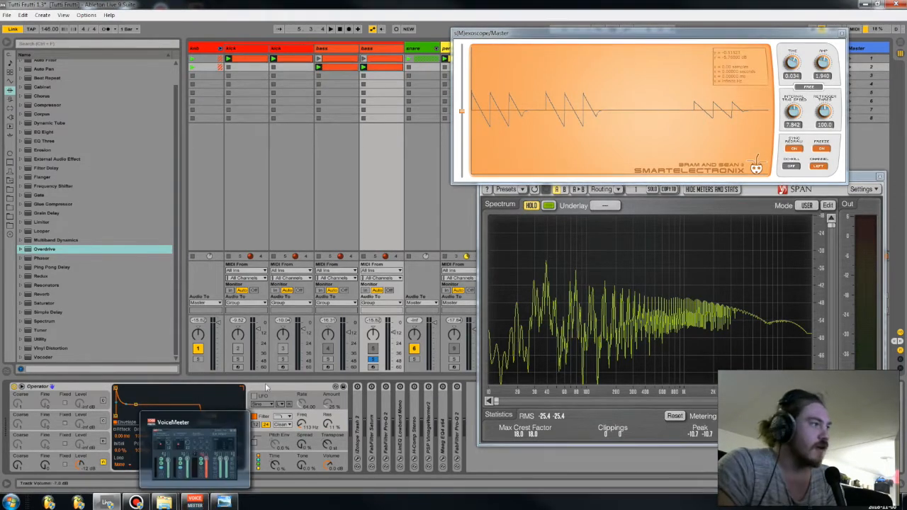
left_click(97, 463)
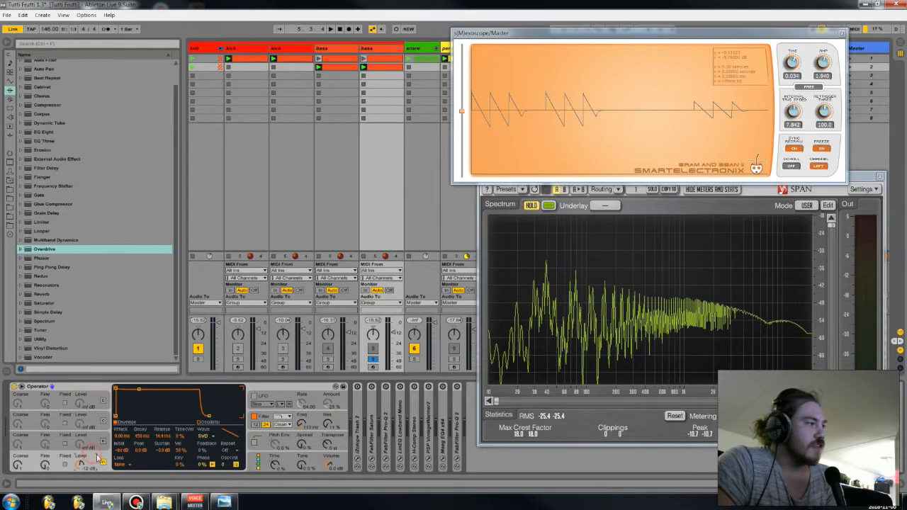
- Review Operator's filter envelope, oscillator waveform and filter circuit options on the duplicated bass, keeping the Clean circuit
left_click(265, 425)
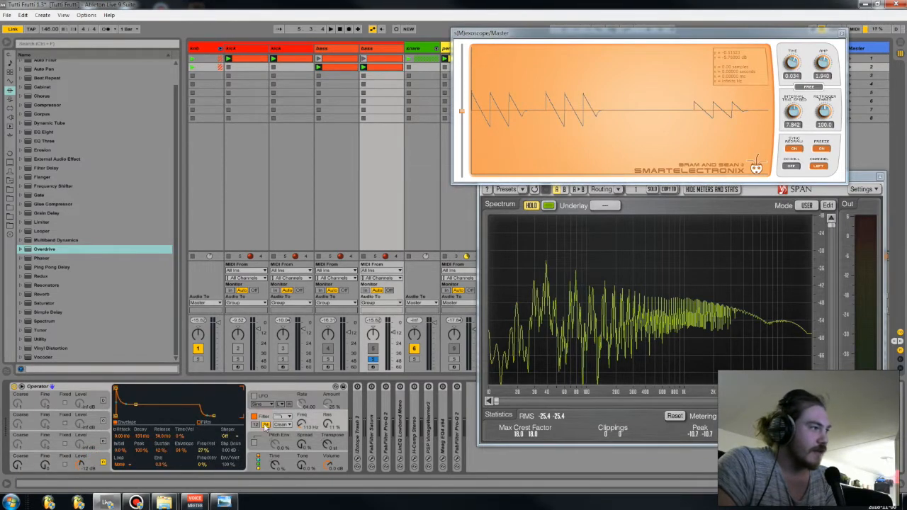
left_click(92, 463)
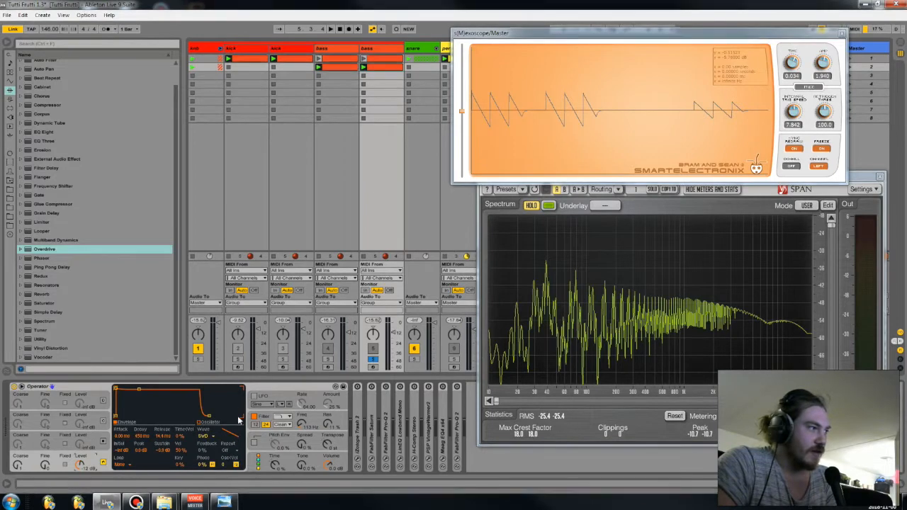
left_click(212, 440)
left_click(206, 434)
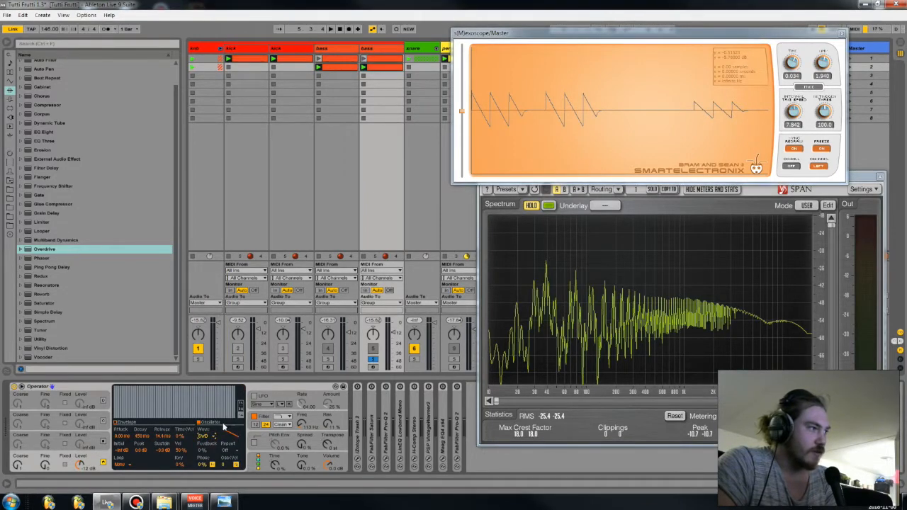
left_click(266, 423)
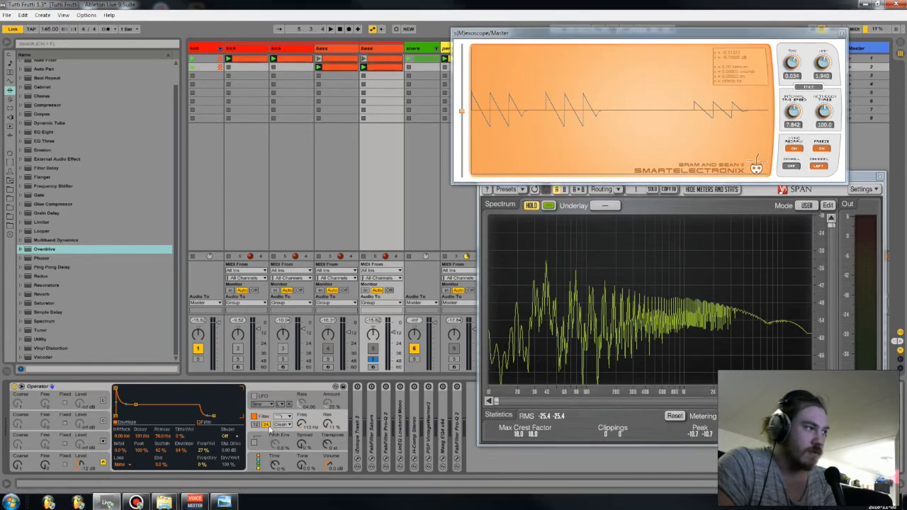
left_click(285, 425)
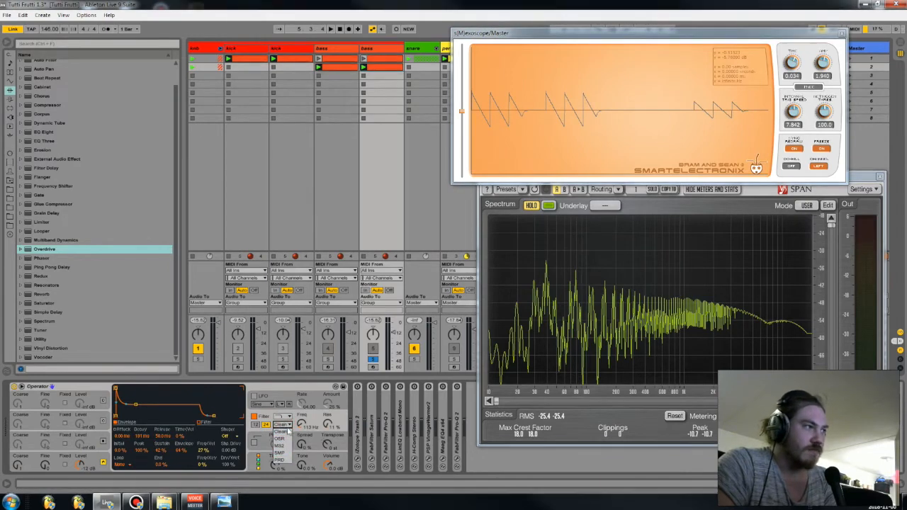
left_click(287, 431)
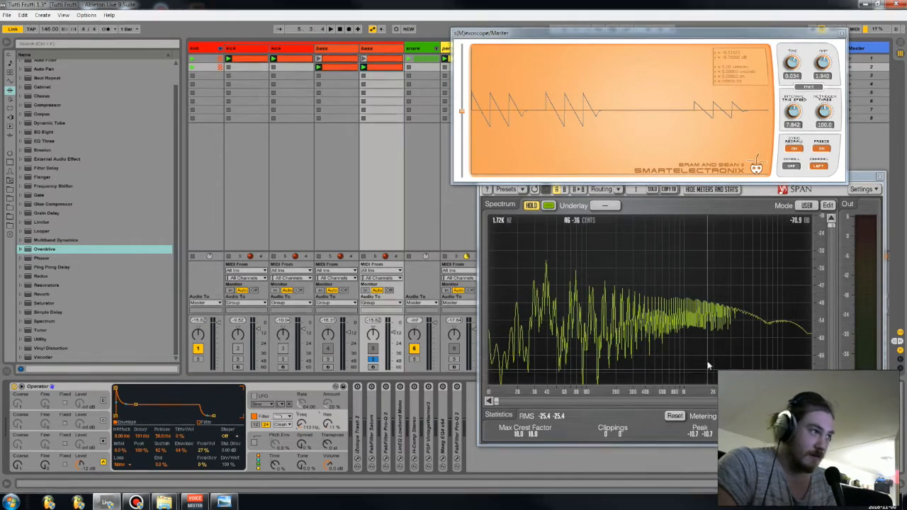
- Play the soloed bass while varying Operator's filter envelope amount, and return the amount to 64%
left_click(327, 386)
key("space")
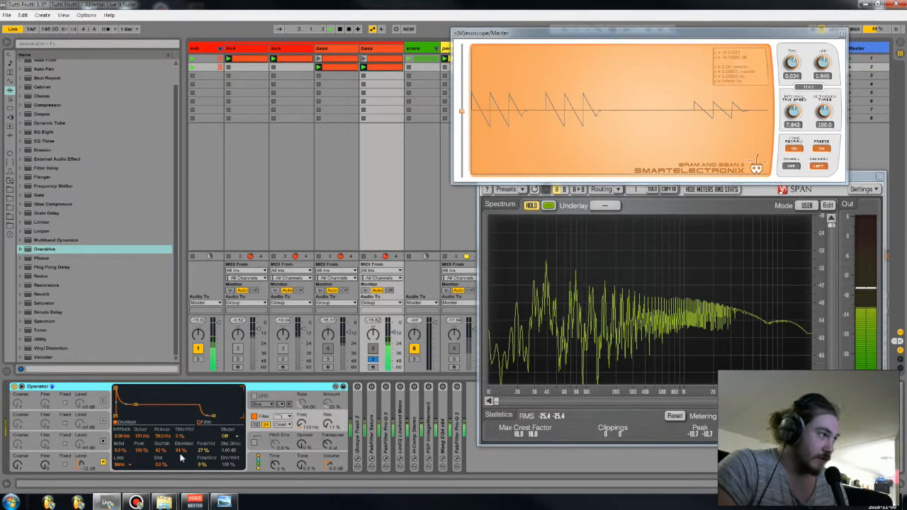
left_click_drag(182, 451, 182, 439)
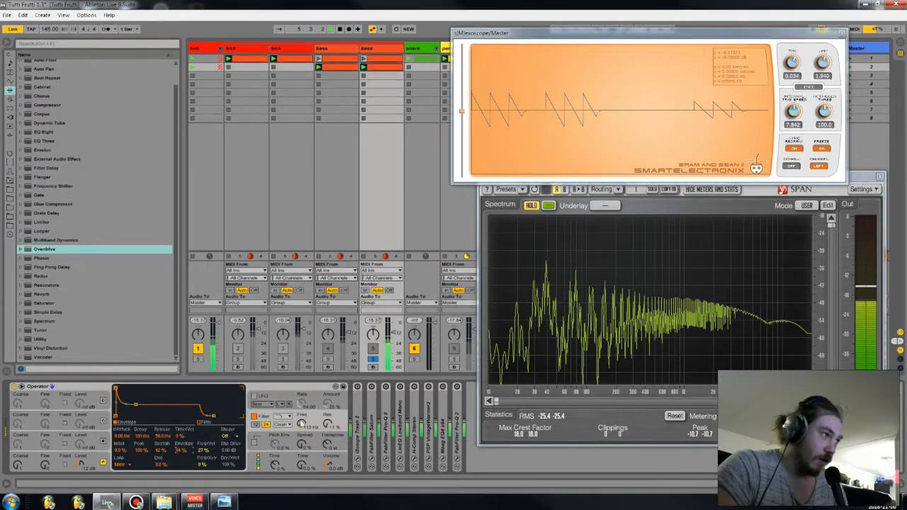
left_click_drag(182, 450, 182, 454)
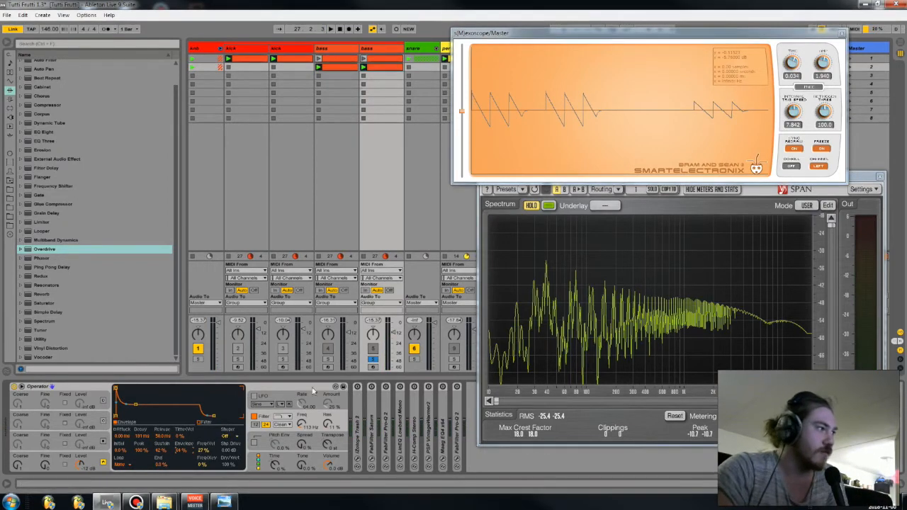
- Examine the filter's velocity-to-frequency setting alongside the velocity of the first note in the bass clip
left_click(201, 455)
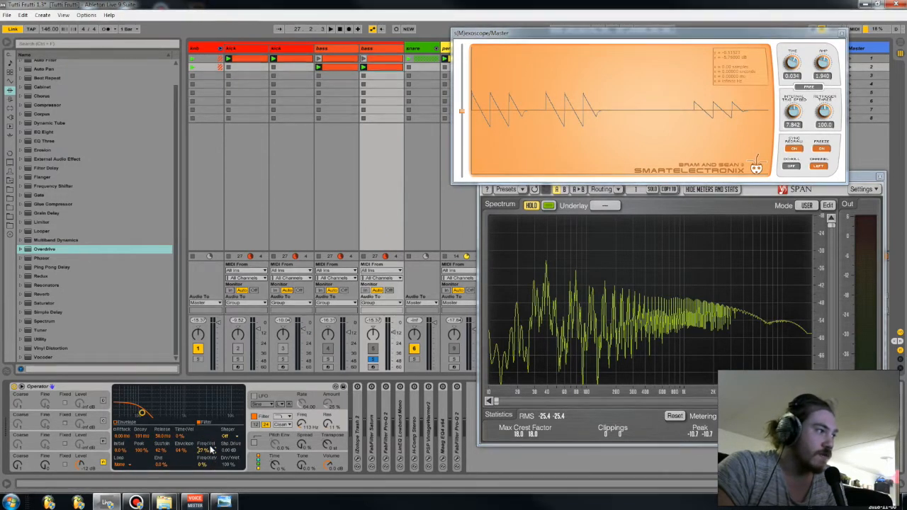
key("shift+Tab")
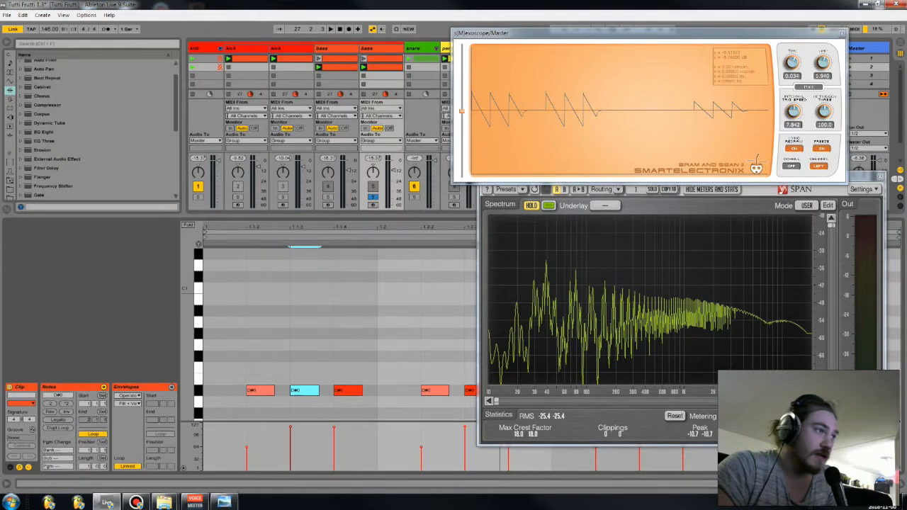
left_click(248, 452)
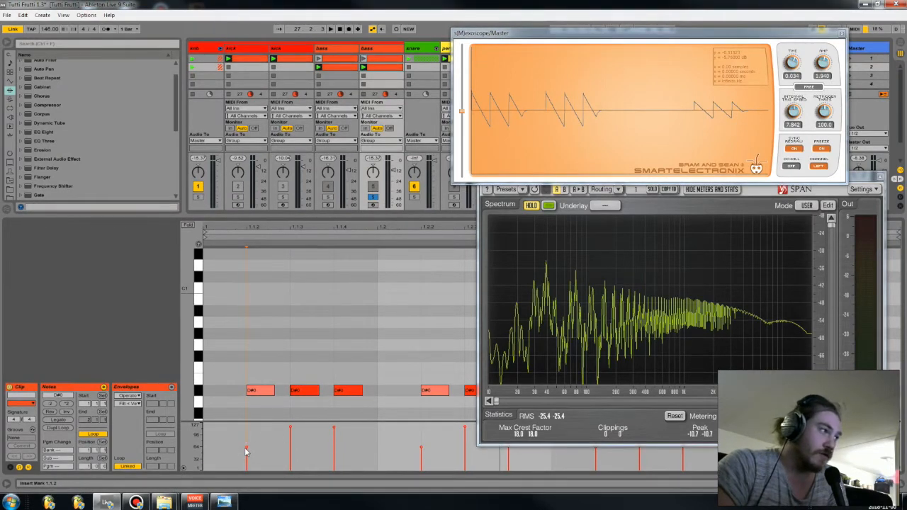
key("shift+Tab")
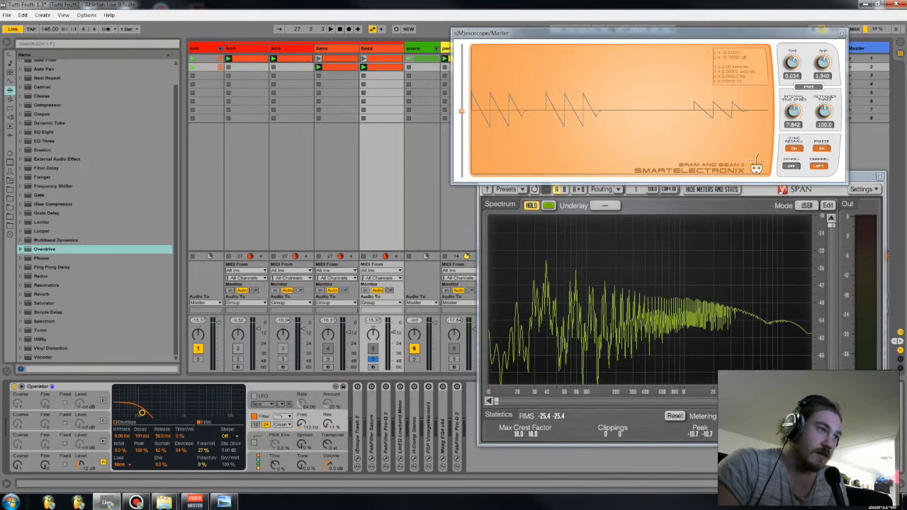
key("shift+Tab")
- Transpose the clip's first D#0 note up to D#2 and back to D#0, and return to Operator's filter view
left_click(251, 392)
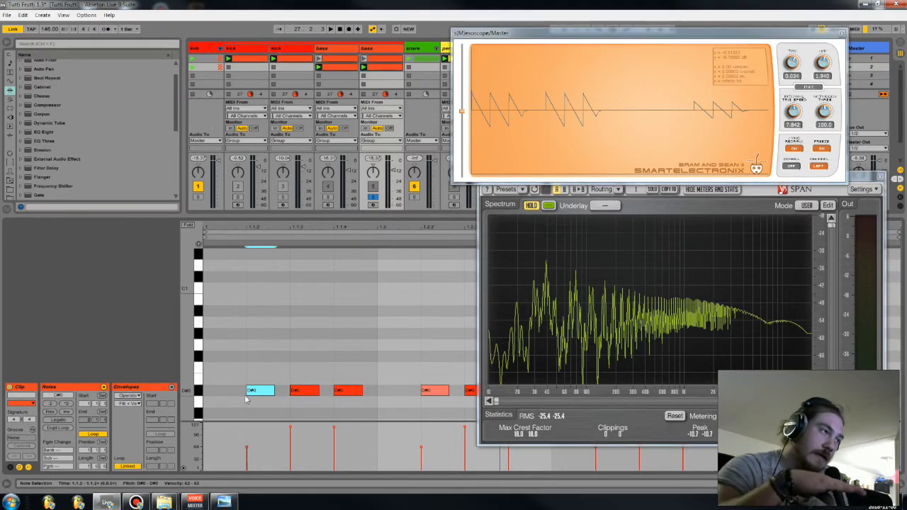
key("shift+Up")
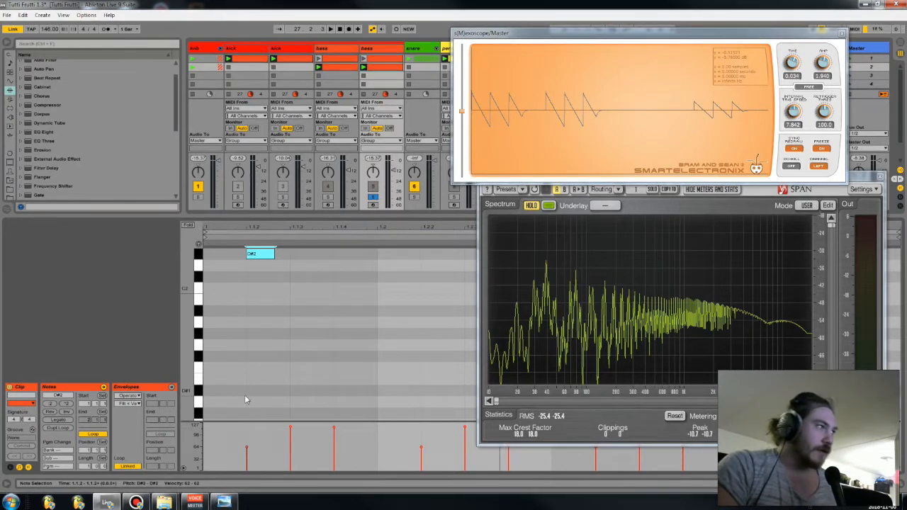
key("shift+Down")
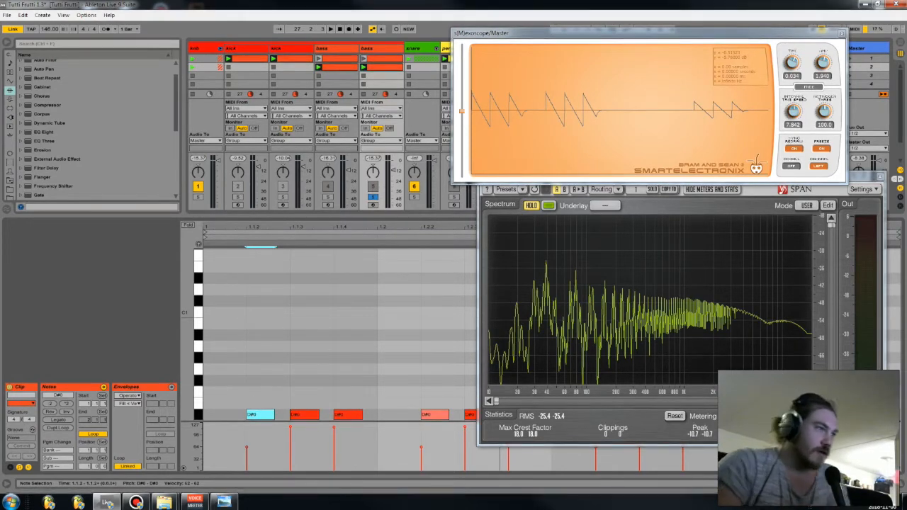
key("shift+Tab")
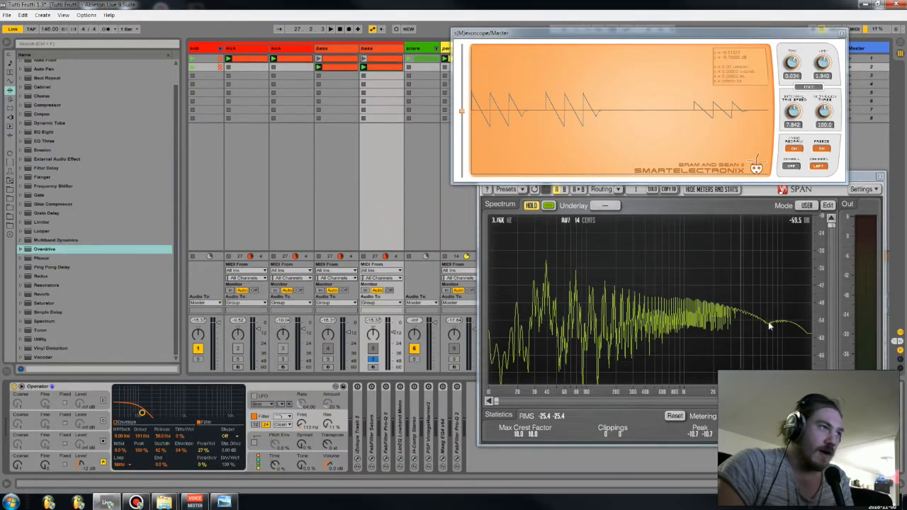
key("shift+Tab")
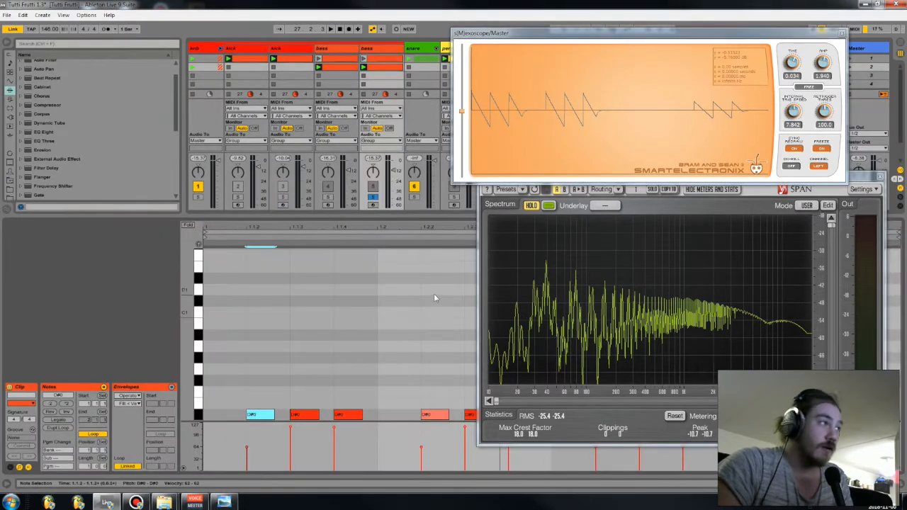
key("shift+Tab")
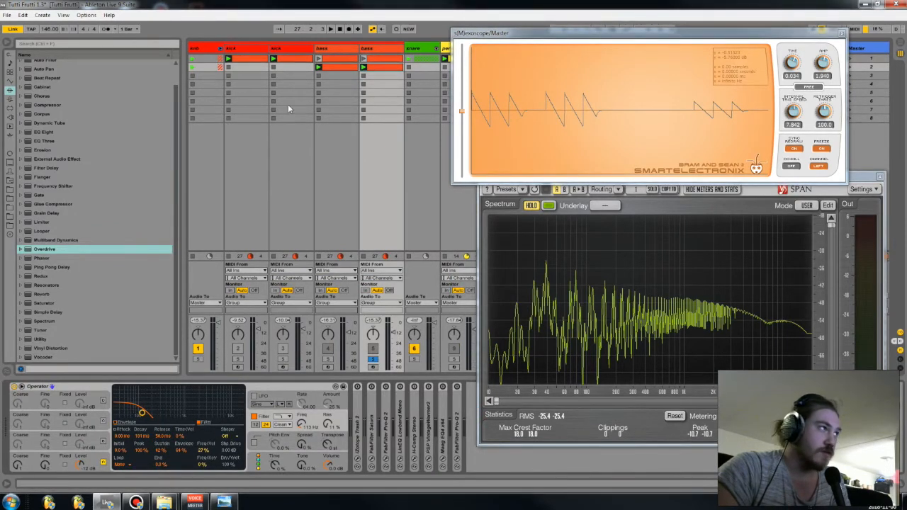
- Show the original Bass clip's notes, close the SPAN window to inspect the long D#1 note, and return to the track's devices
left_click(333, 65)
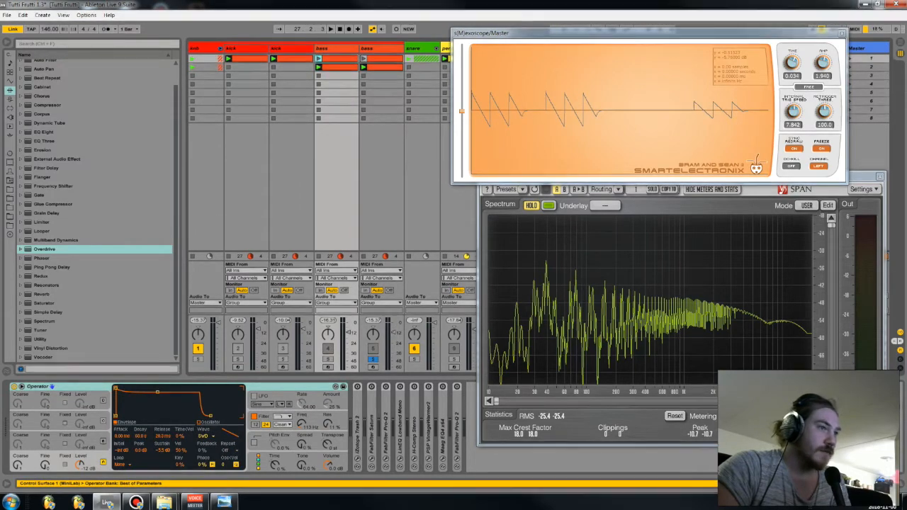
key("shift+Tab")
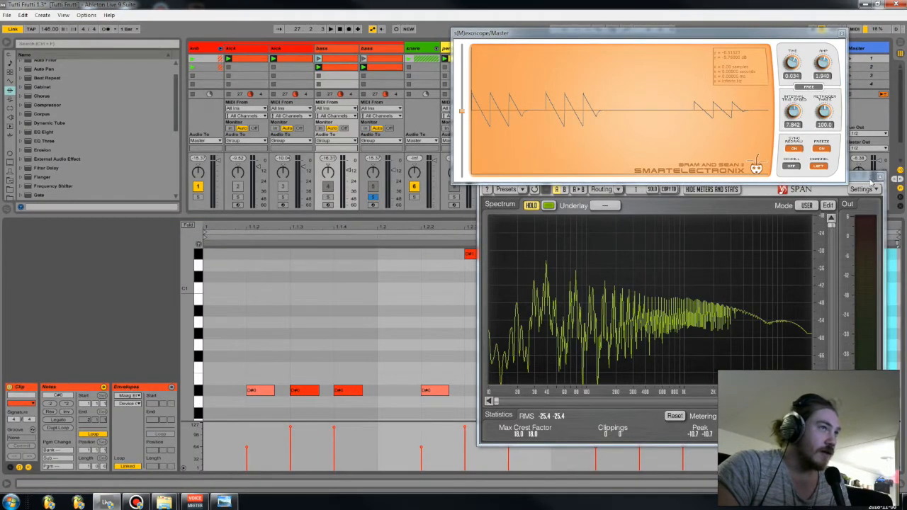
left_click(878, 176)
left_click(507, 255)
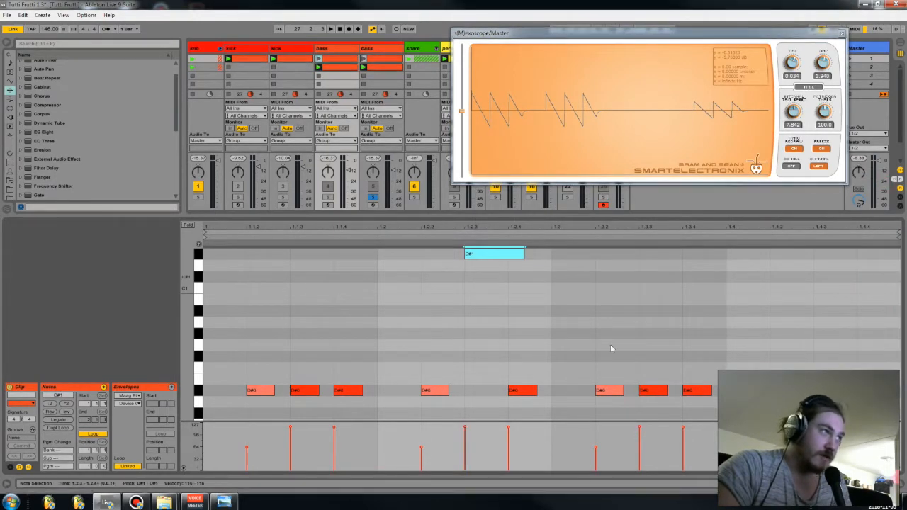
double_click(330, 48)
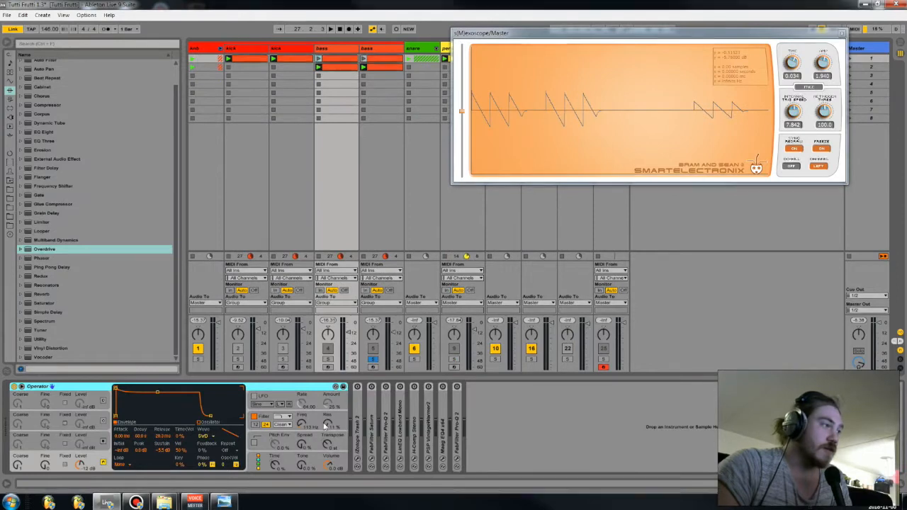
- Play the duplicated bass while slightly adjusting the decay of Operator's filter envelope
left_click(368, 47)
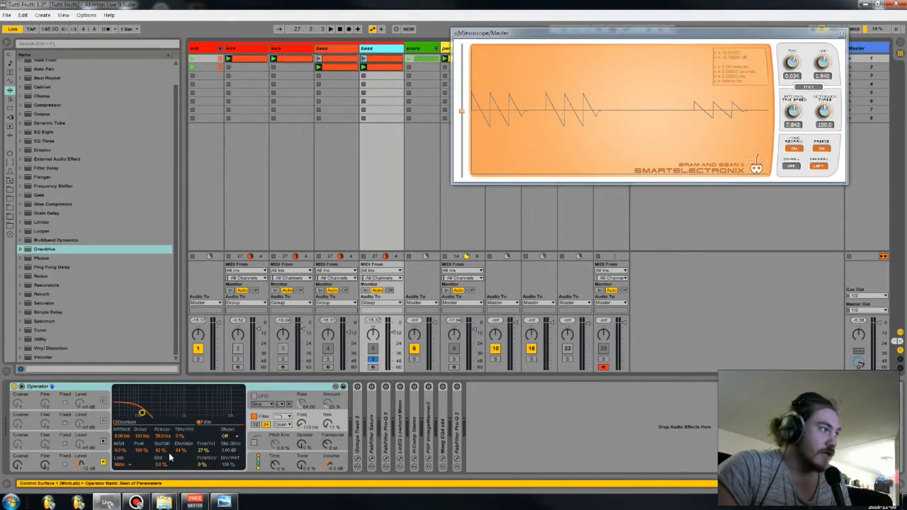
left_click(138, 443)
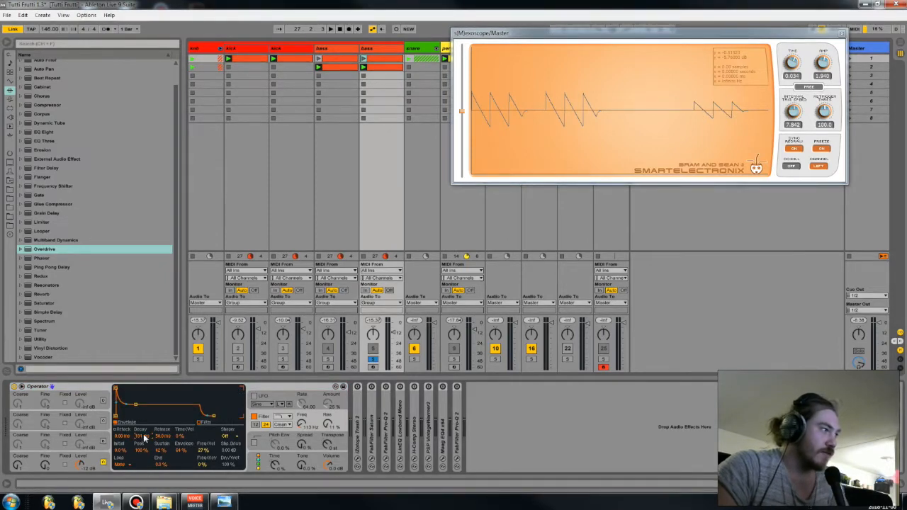
key("space")
mouse_move(144, 438)
left_mouse_down()
mouse_move(144, 410)
mouse_move(145, 436)
left_mouse_up()
key("space")
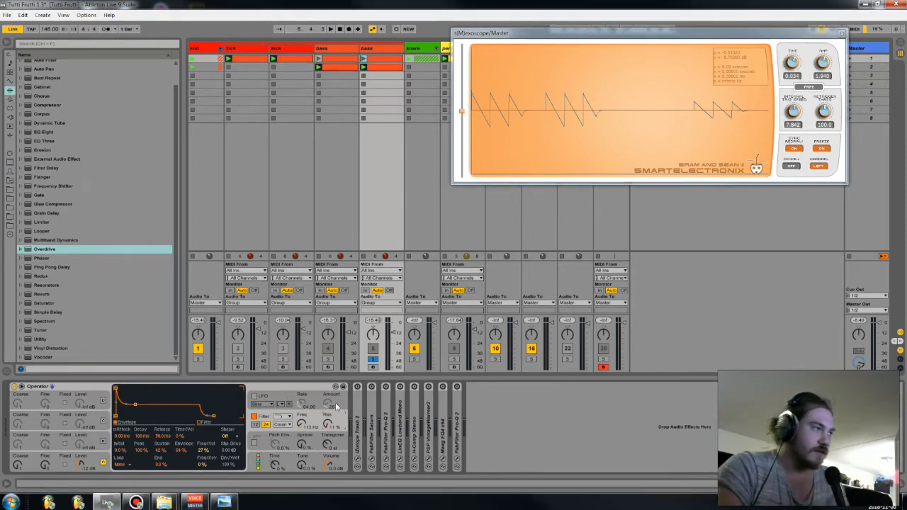
- Unfold iZotope Trash 2 on the duplicated bass, open its plug-in window, and dismiss the Preset Manager
left_click(362, 415)
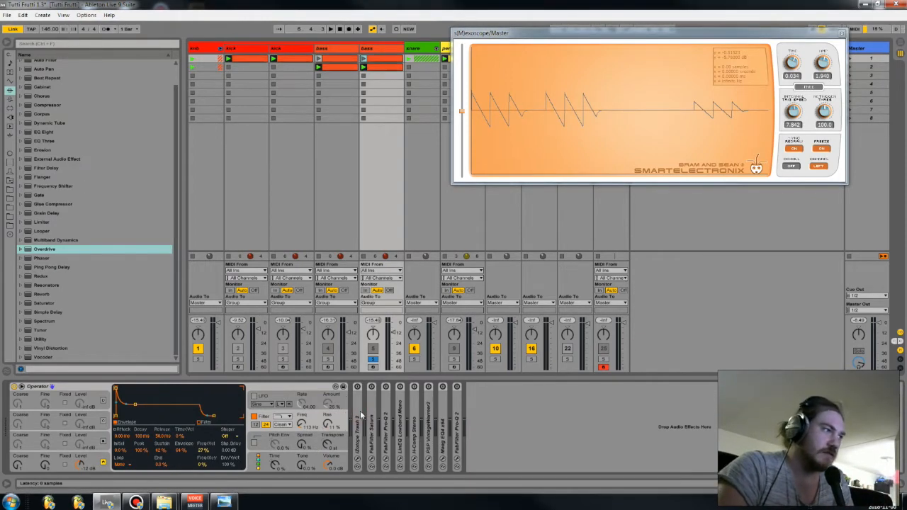
double_click(363, 397)
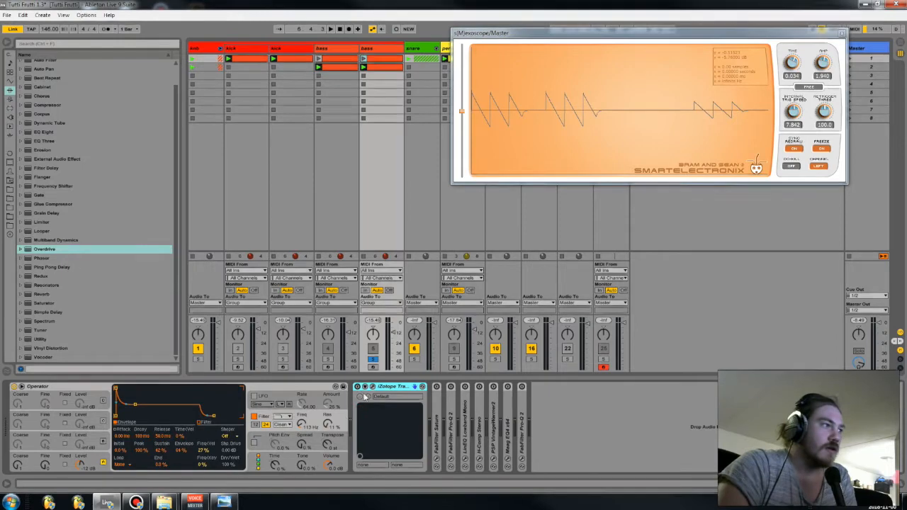
left_click(366, 386)
left_click_drag(388, 105, 467, 23)
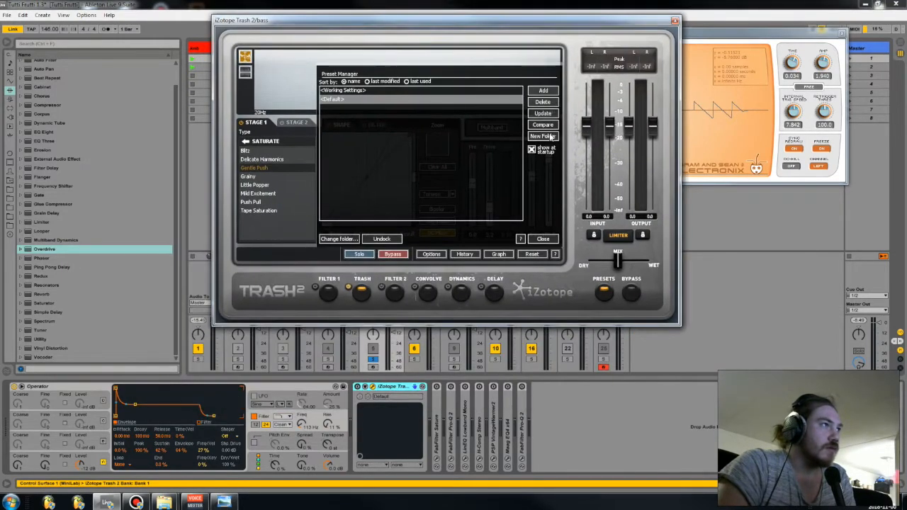
left_click(543, 239)
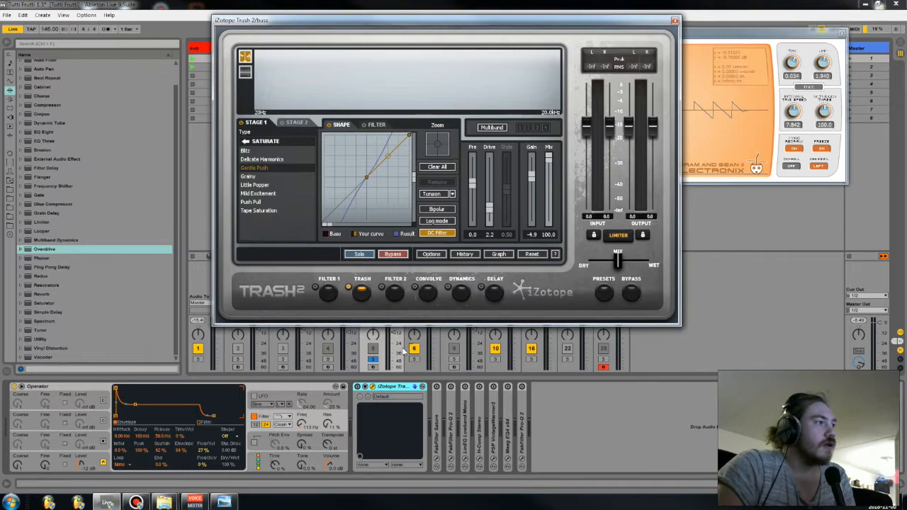
- Move the Trash 2 window aside from Operator, look over its Saturate stage, and close the window
left_click(299, 388)
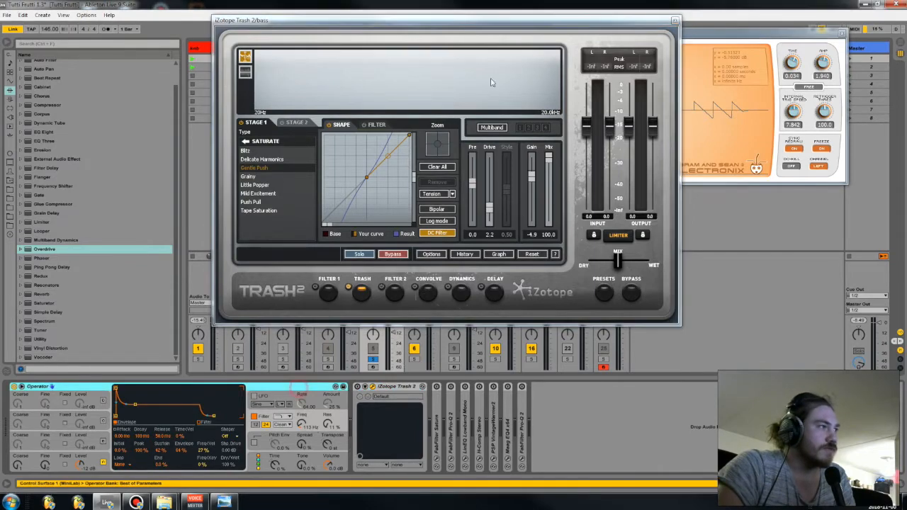
left_click(502, 11)
left_click_drag(573, 19, 628, 57)
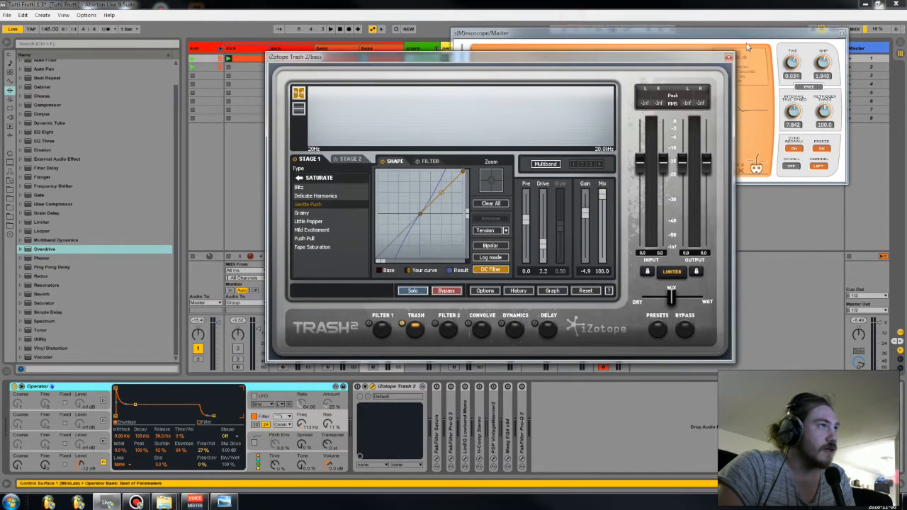
left_click(729, 58)
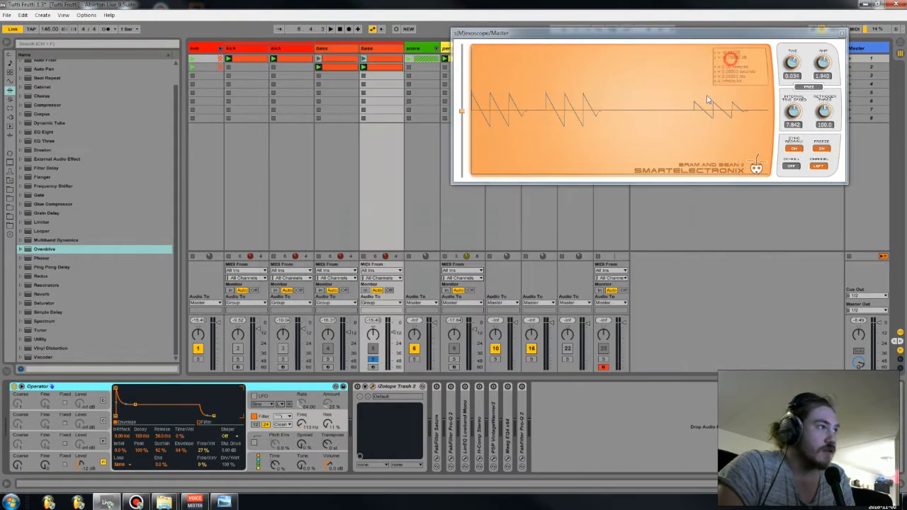
- Compare the oscillator envelope and filter envelope settings of Operator on the original Bass track
left_click(340, 47)
left_click(91, 458)
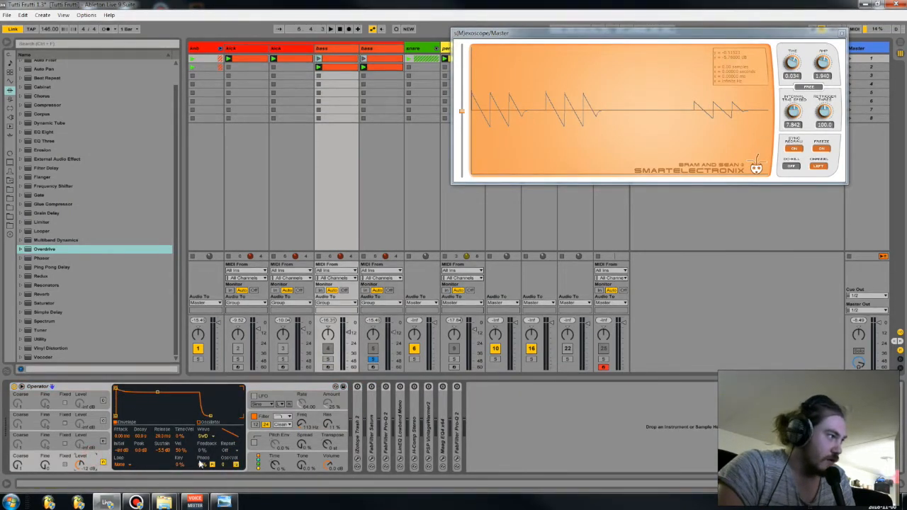
left_click(260, 423)
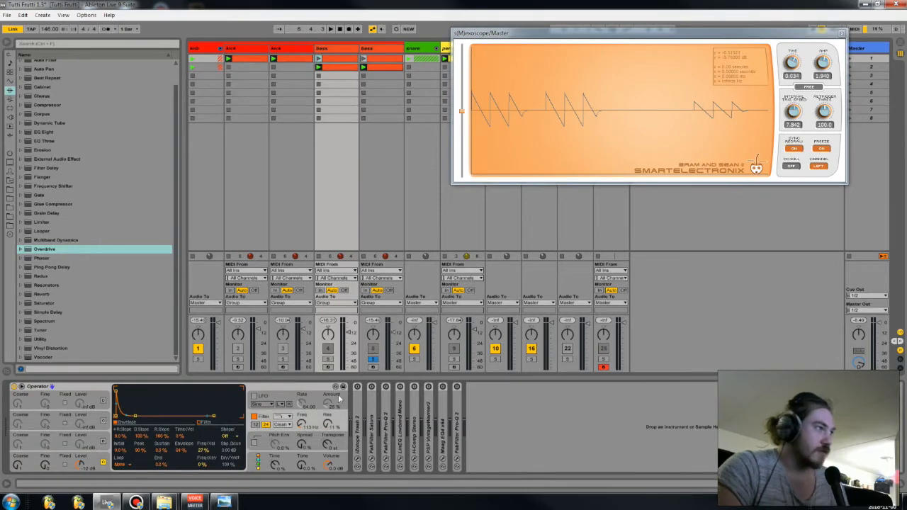
- Play the soloed duplicated bass and turn on its iZotope Trash 2
left_click(382, 47)
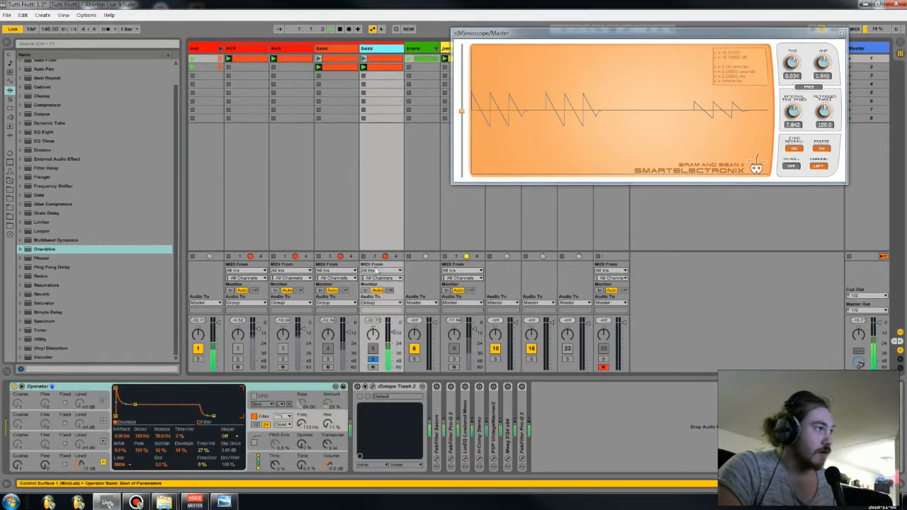
left_click(372, 360)
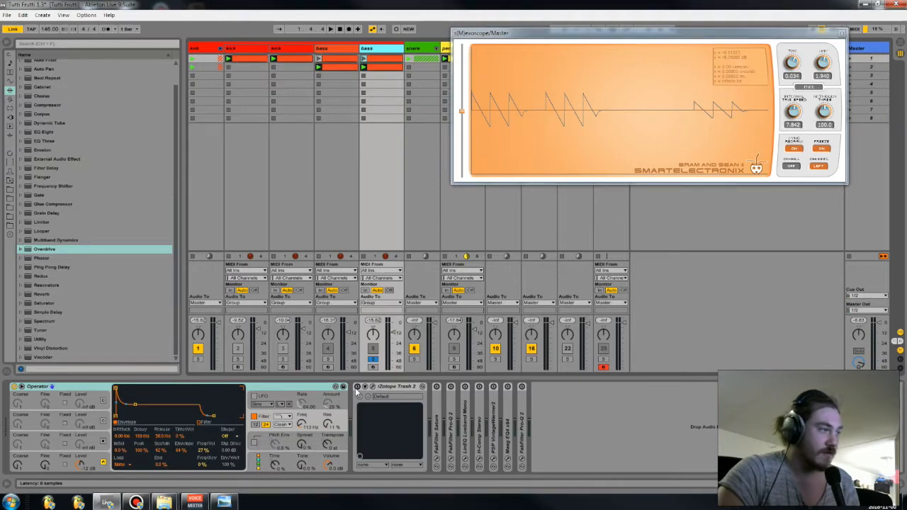
left_click(357, 387)
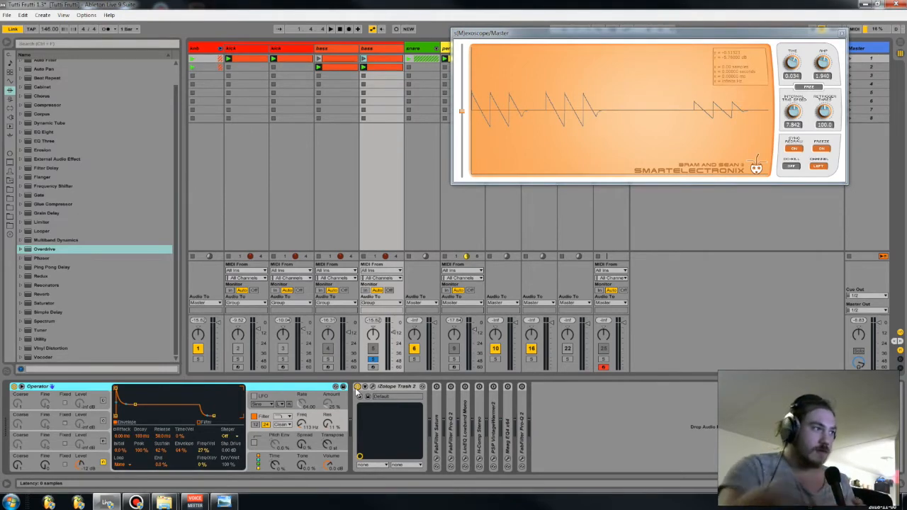
- Go through the effects after Trash 2 and turn on FabFilter Saturn, FabFilter Pro-Q 2 and H-Comp Stereo
left_click(439, 434)
left_click(450, 437)
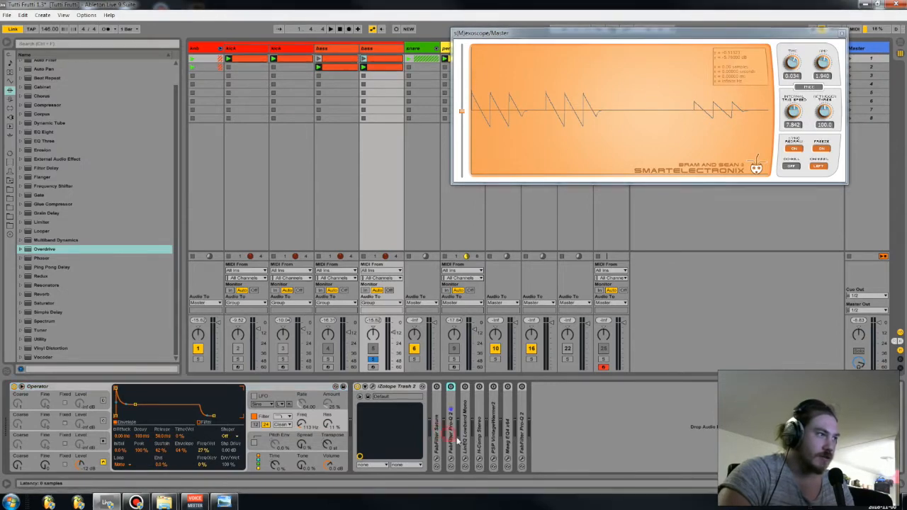
left_click(466, 438)
left_click(478, 442)
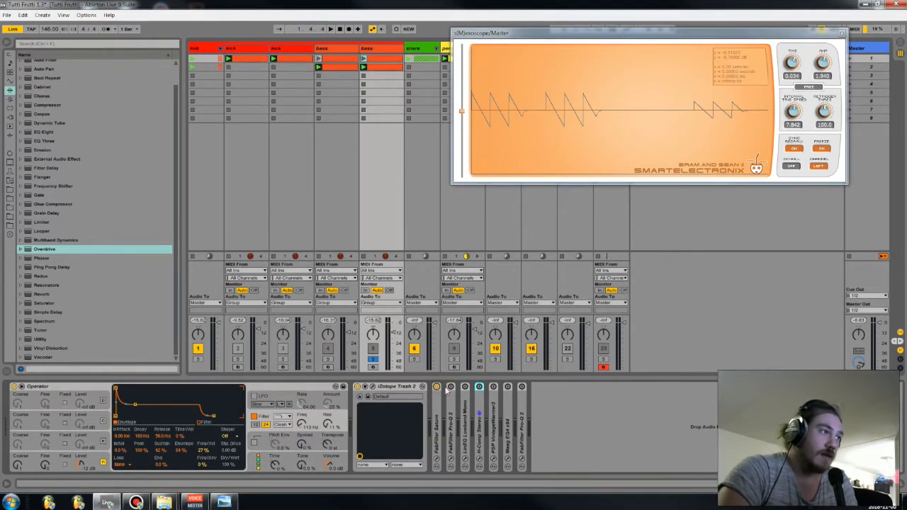
left_click(478, 390)
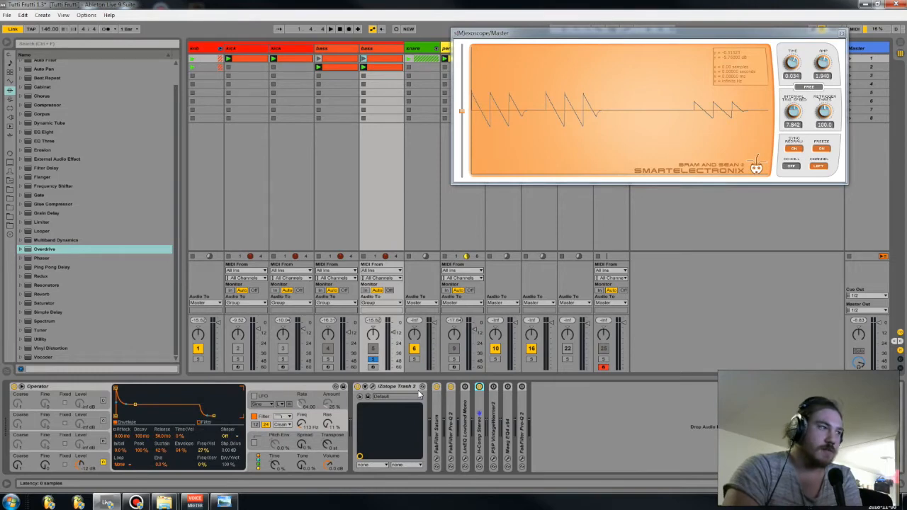
- Open FabFilter Pro-Q 2 on the duplicated bass and compare playback with its mid and high bands bypassed and active
double_click(451, 388)
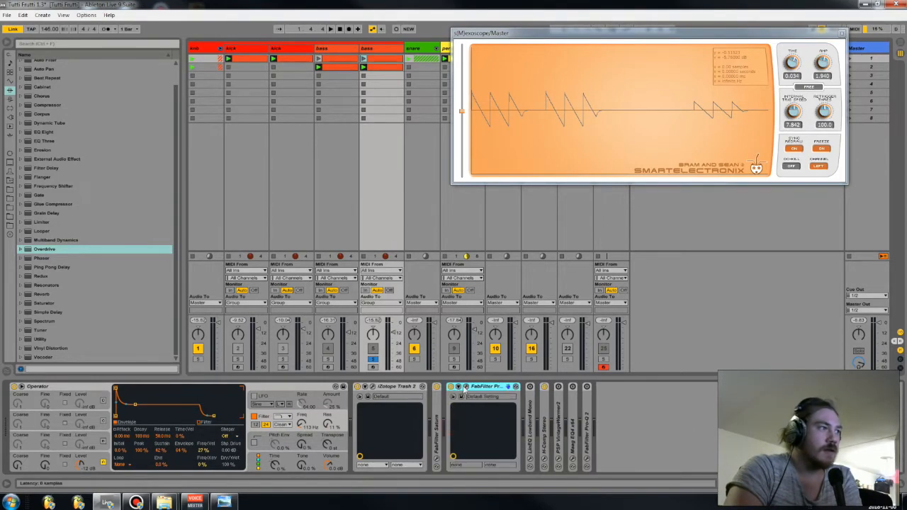
left_click(464, 388)
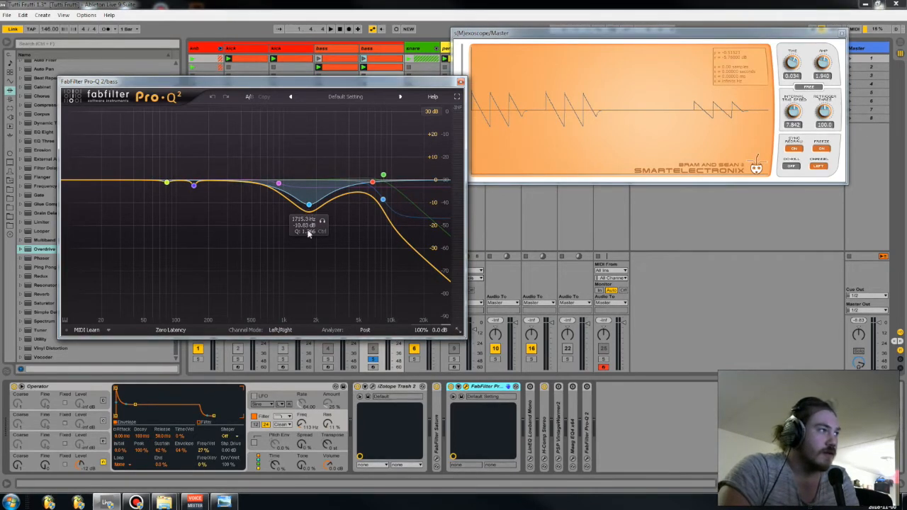
left_click(358, 386)
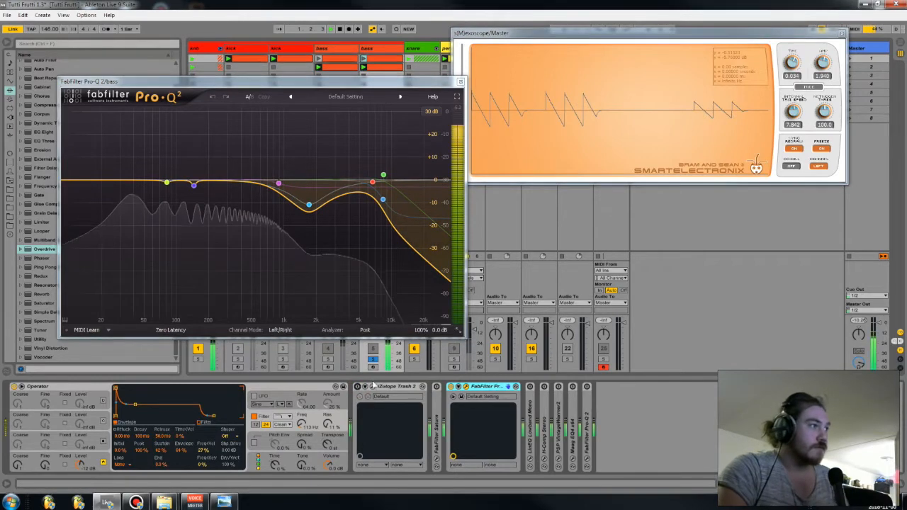
left_click_drag(425, 163, 253, 229)
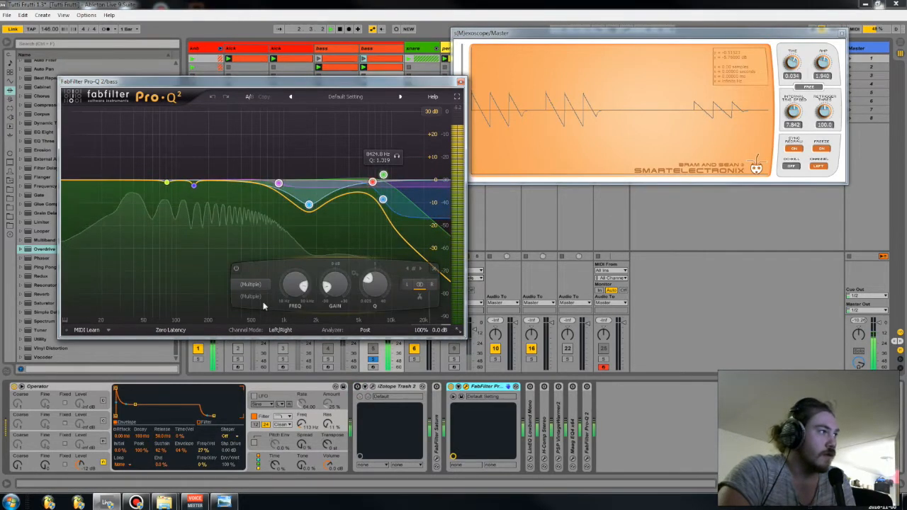
left_click(237, 269)
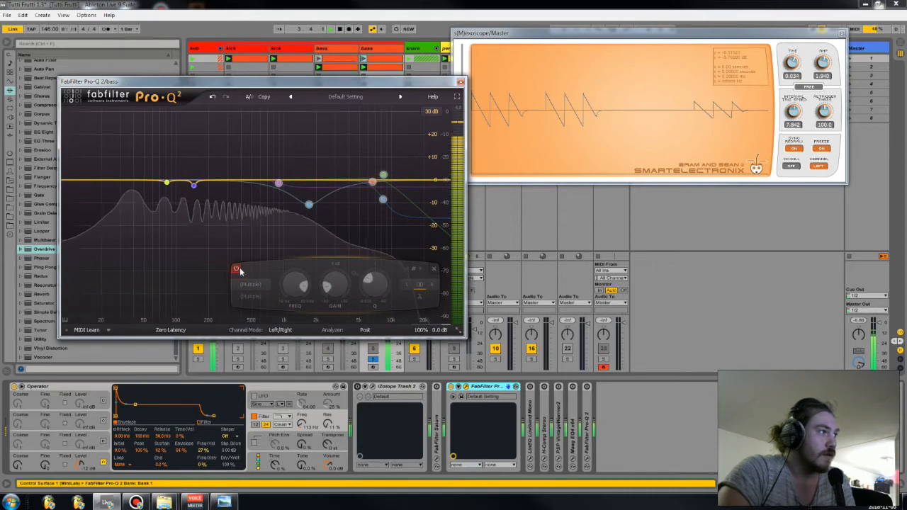
left_click(237, 269)
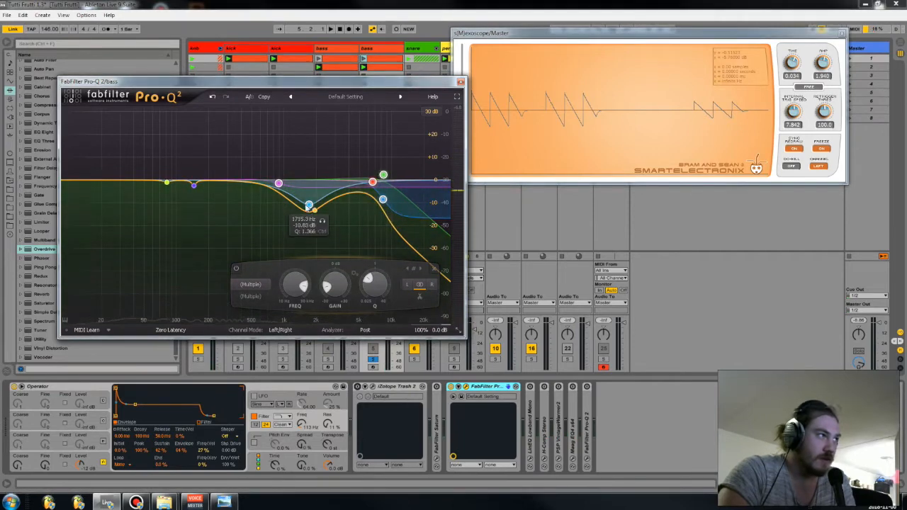
- Temporarily bypass Pro-Q 2's bell cut near 1.7 kHz, examine the high-frequency bands, and re-enable the bell
left_click(309, 204)
left_click(210, 269)
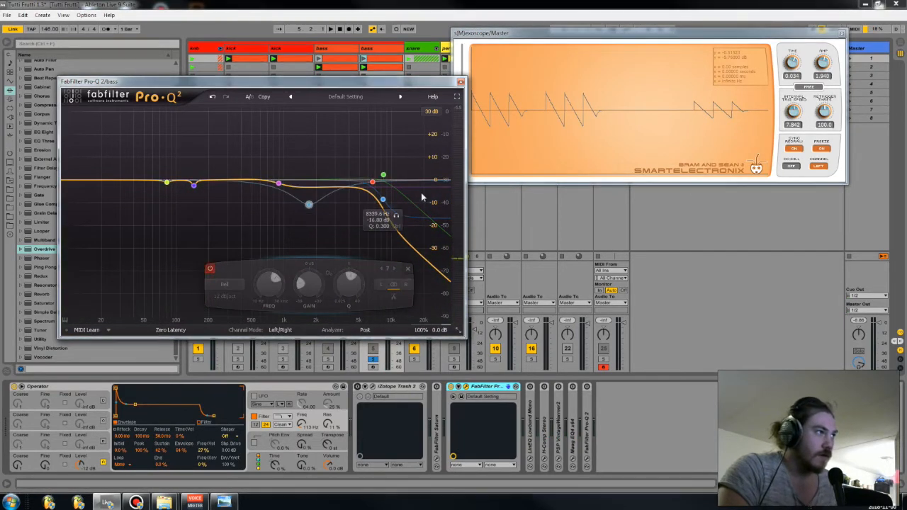
key("space")
left_click_drag(412, 156, 363, 223)
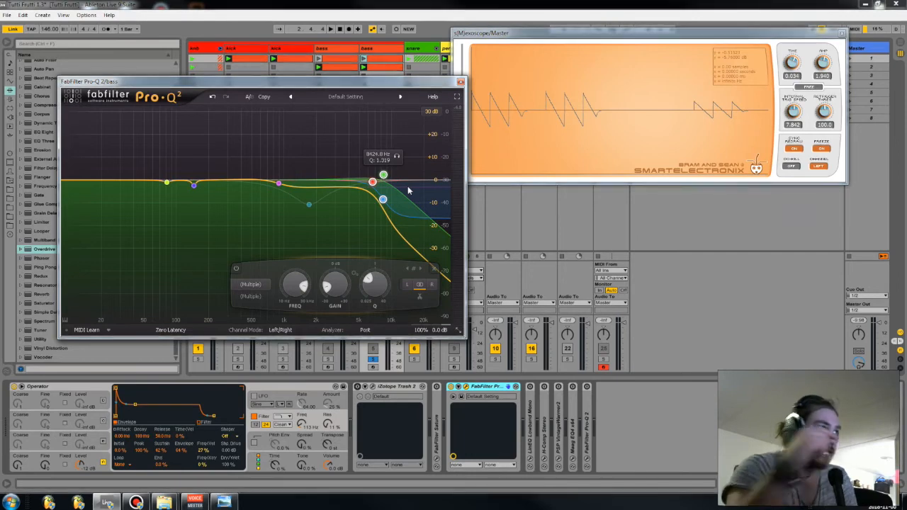
left_click(311, 205)
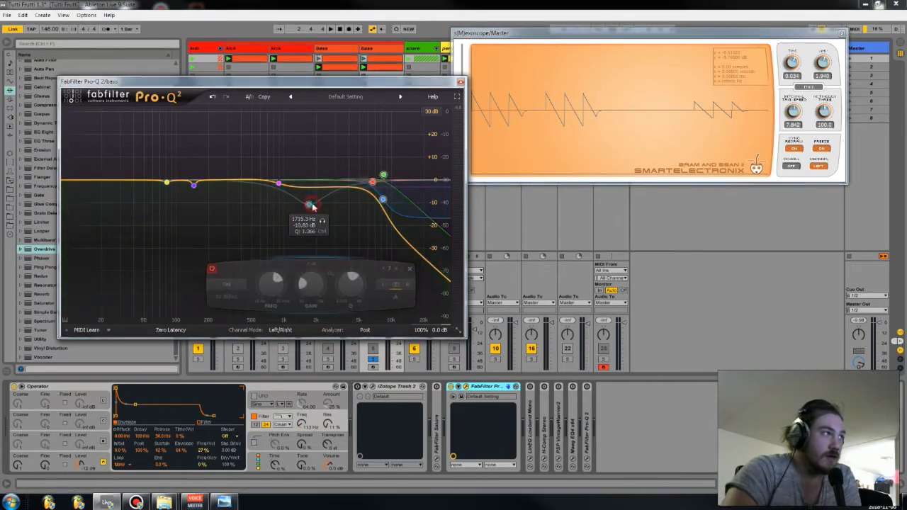
left_click(210, 269)
- Toggle Pro-Q 2's high shelf near 900 Hz off and on repeatedly to compare the curve, leaving it enabled
left_click(279, 184)
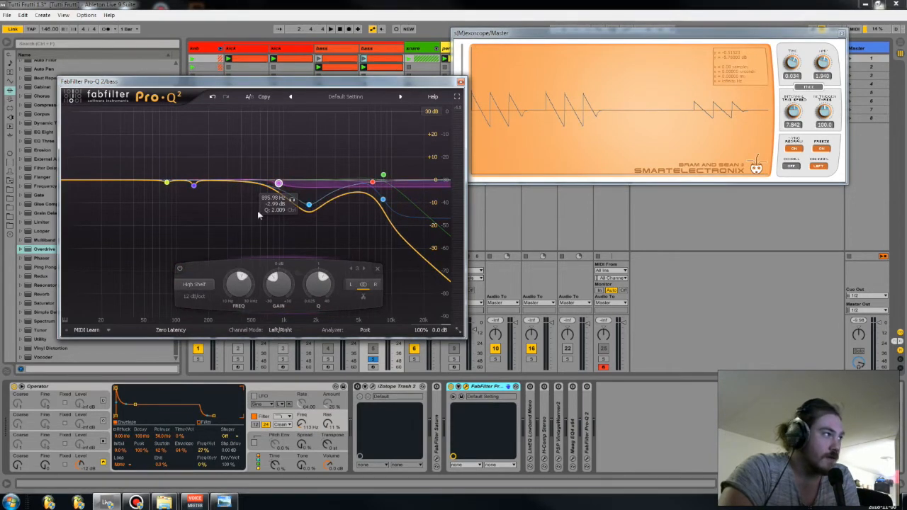
left_click(180, 270)
left_click(179, 269)
left_click(180, 269)
left_click(179, 269)
left_click(179, 270)
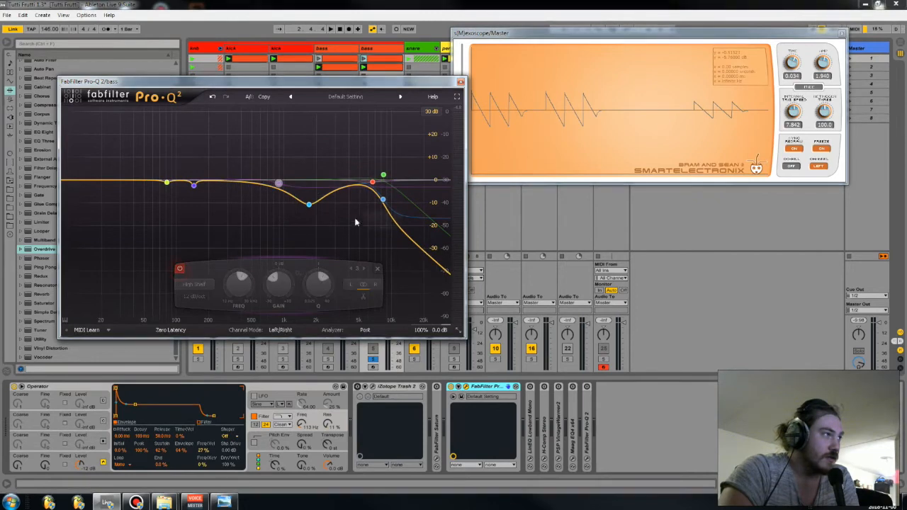
left_click(179, 270)
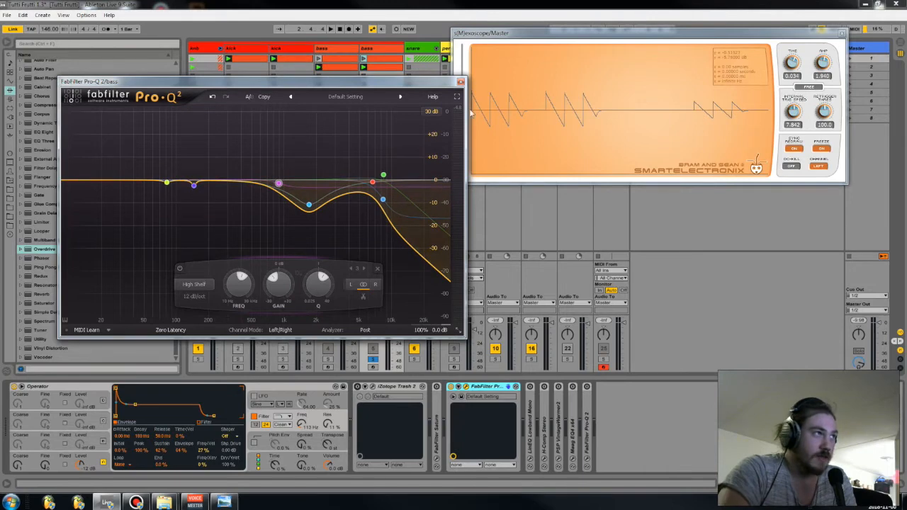
- Unfreeze the s(M)exoscope display, play the bass to capture its processed waveform, and freeze the display again
left_click(586, 140)
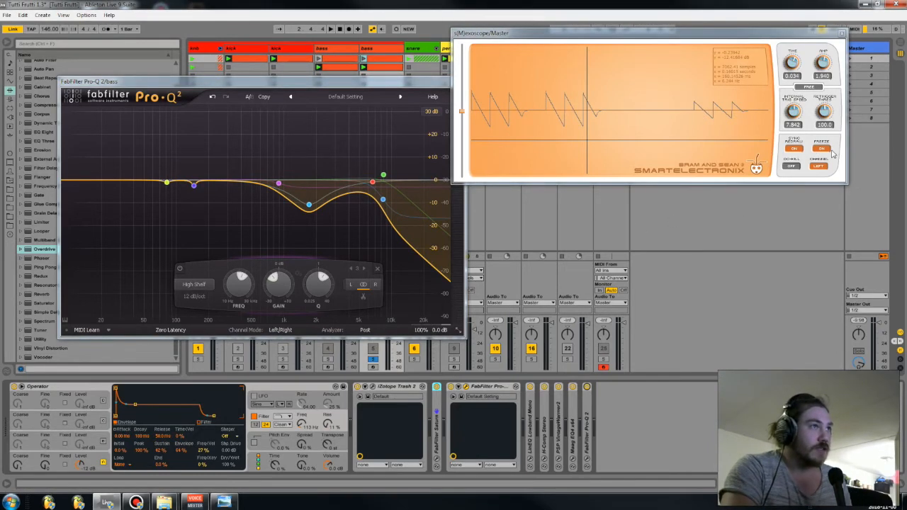
left_click(830, 150)
key("space")
left_click(829, 149)
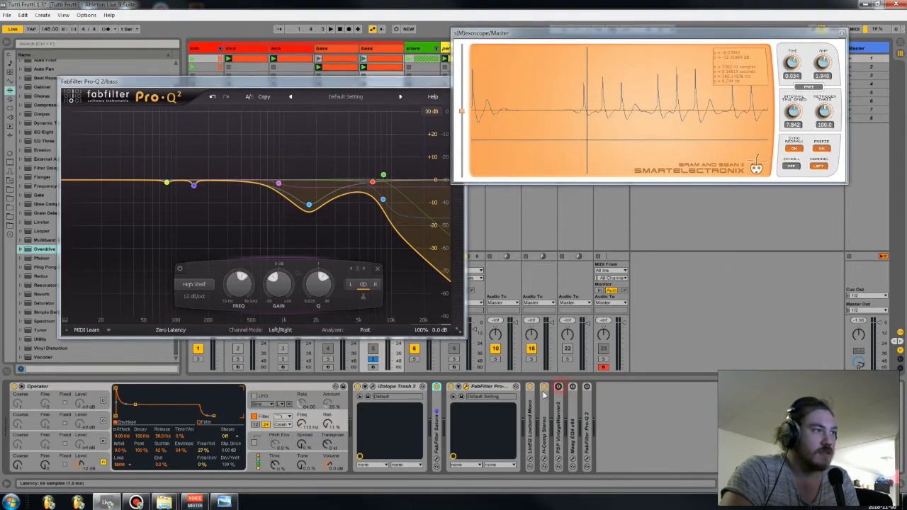
- Turn off the effects after Trash 2 on the duplicated bass, and open the Trash 2 window with its Preset Manager dismissed
left_click(543, 389)
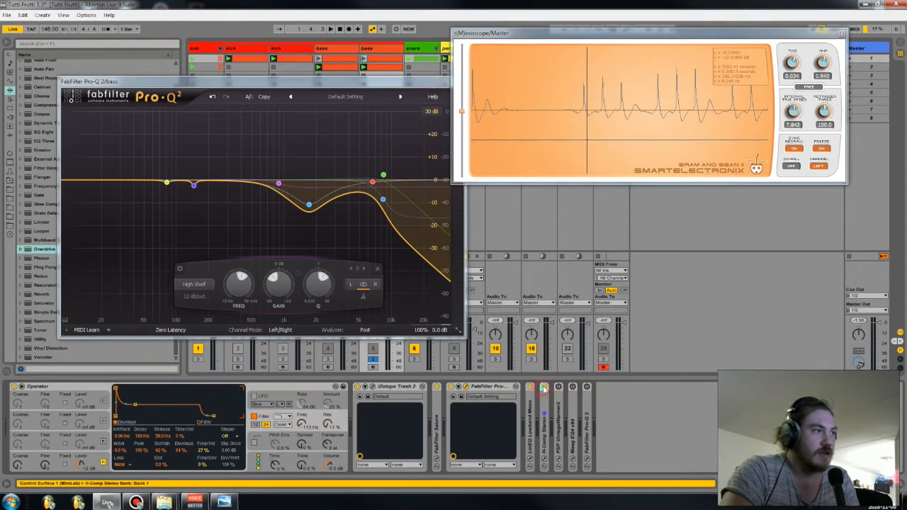
left_click(436, 387)
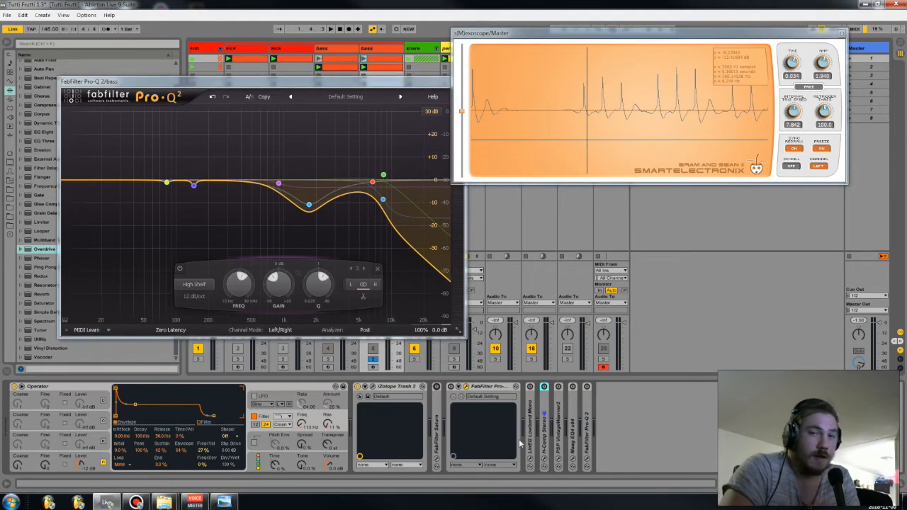
left_click(365, 386)
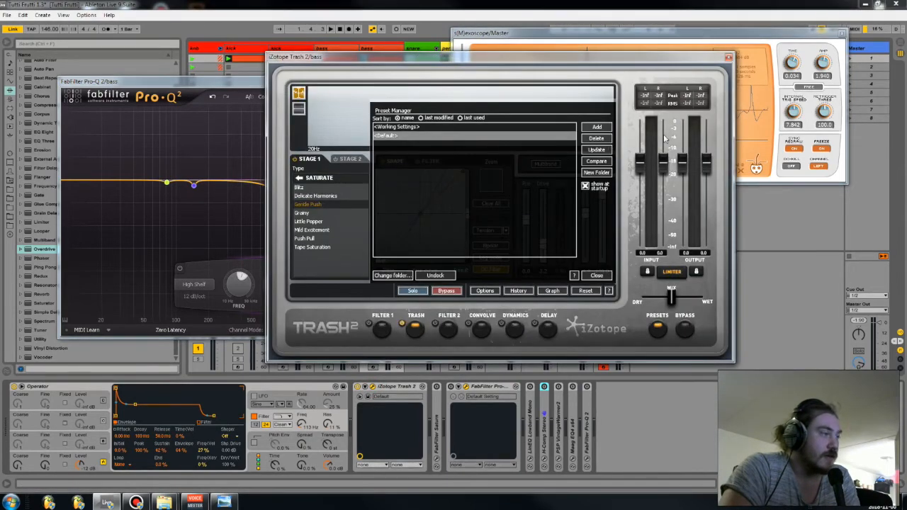
left_click(597, 275)
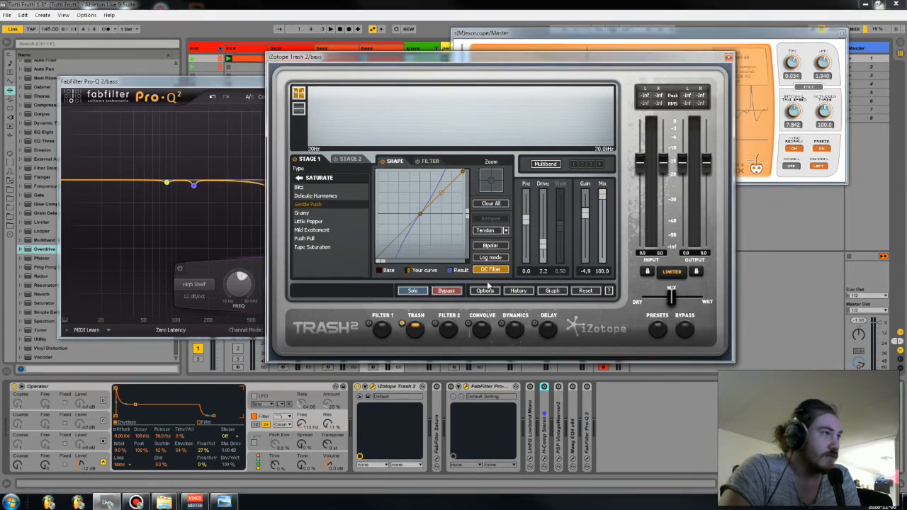
- Compare the playing bass with Trash 2's processing bypassed and active
left_click(456, 292)
left_click(456, 293)
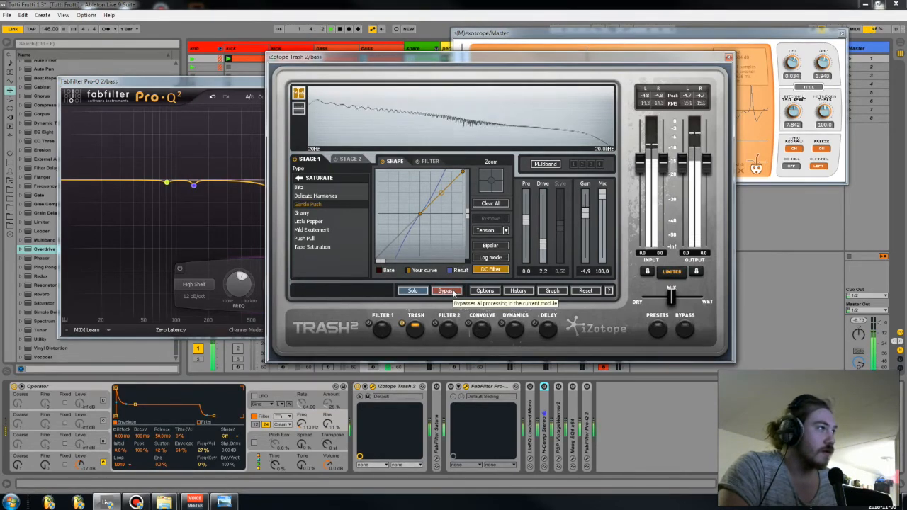
left_click(357, 387)
left_click(357, 387)
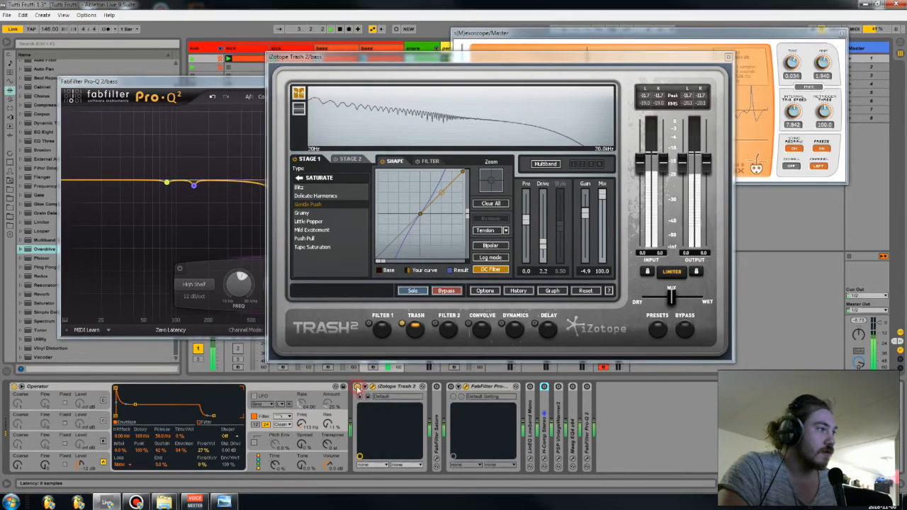
- Audition Mild Excitement, Push Pull and Delicate Harmonics with Drive up to 8.1, restore Gentle Push at Drive 2.2, and close Trash 2
left_click(316, 230)
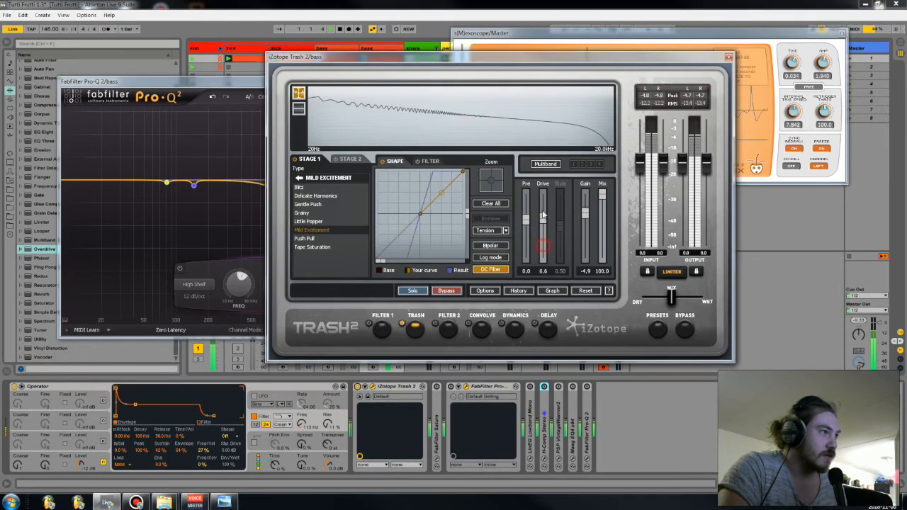
left_click(327, 238)
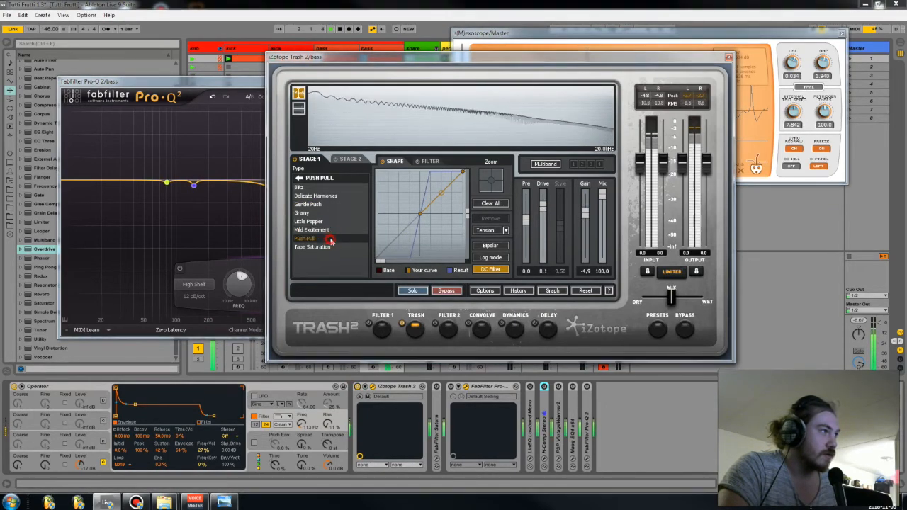
left_click(315, 195)
left_click(317, 204)
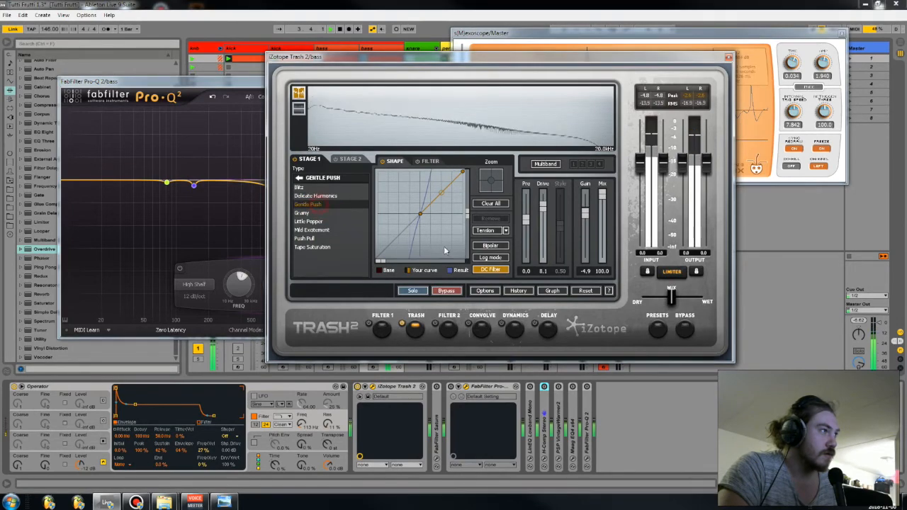
left_click_drag(543, 205, 544, 247)
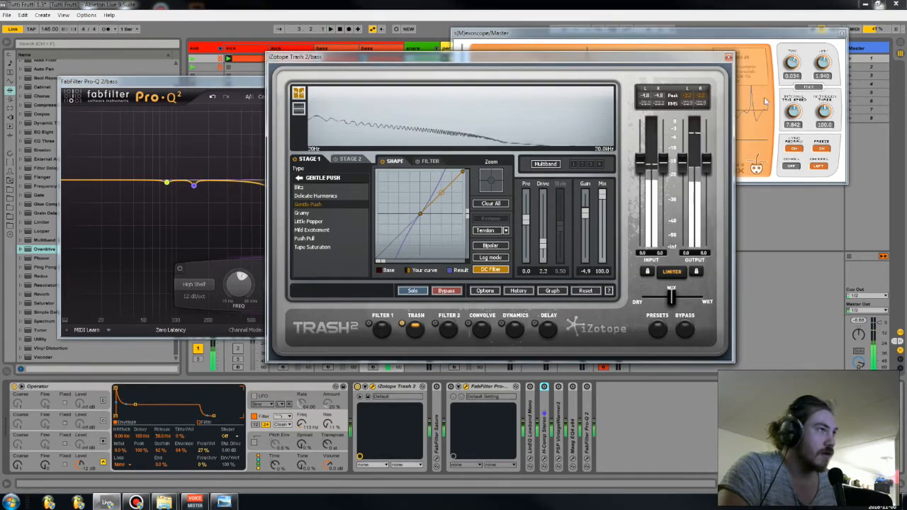
left_click(728, 58)
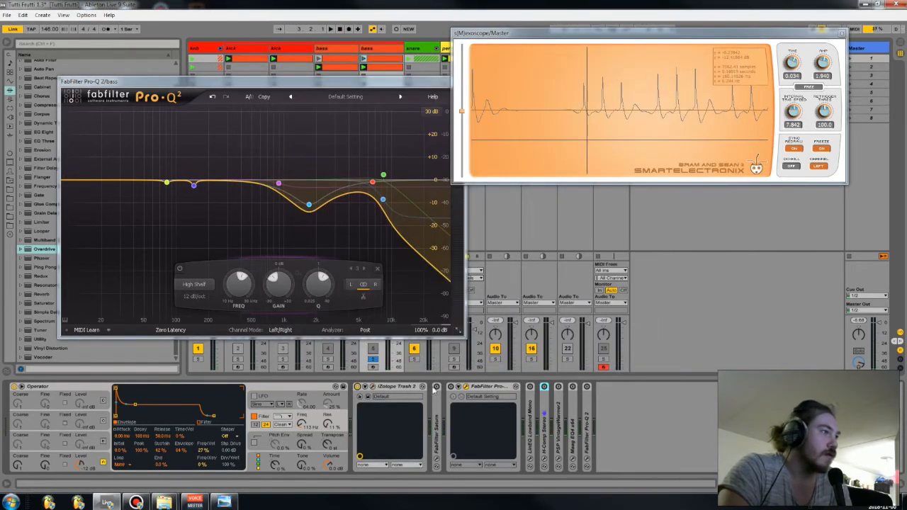
- Turn on and unfold FabFilter Saturn, and look over its Warm Tube mix and drive settings in the plug-in window
double_click(435, 409)
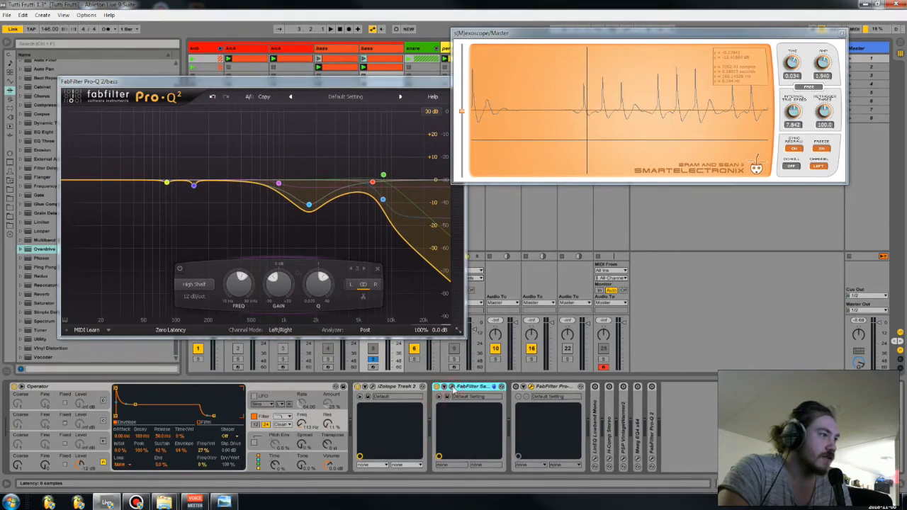
left_click(452, 387)
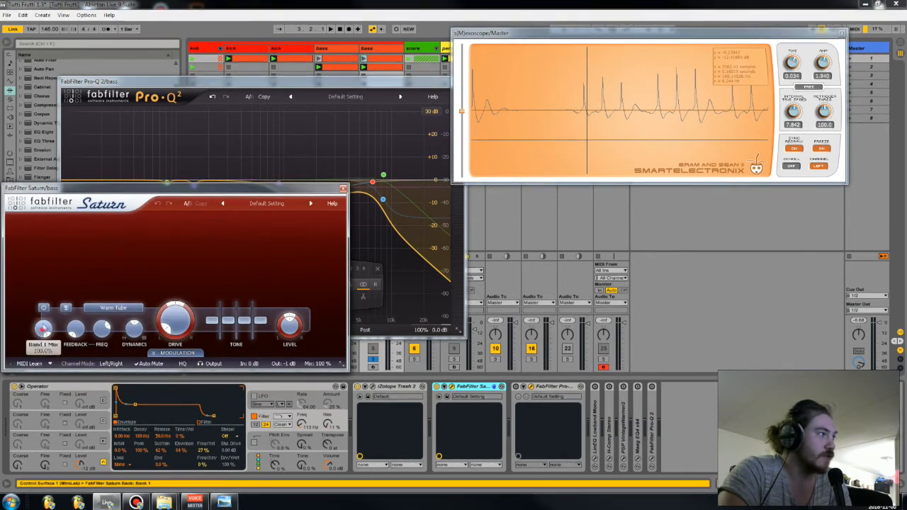
mouse_move(44, 330)
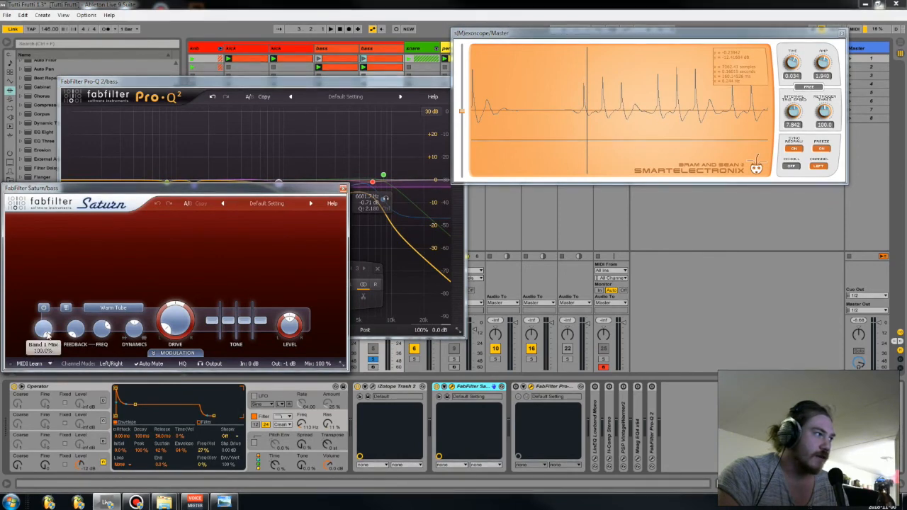
mouse_move(176, 329)
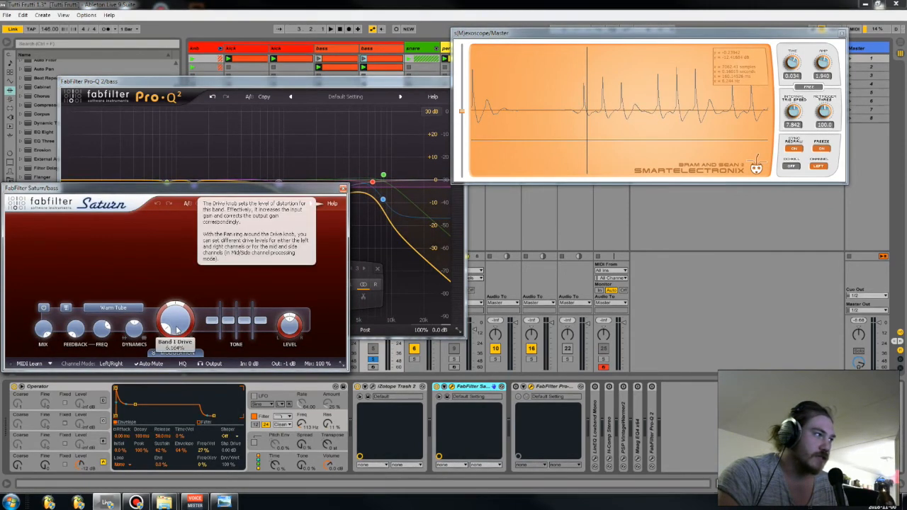
left_click(342, 189)
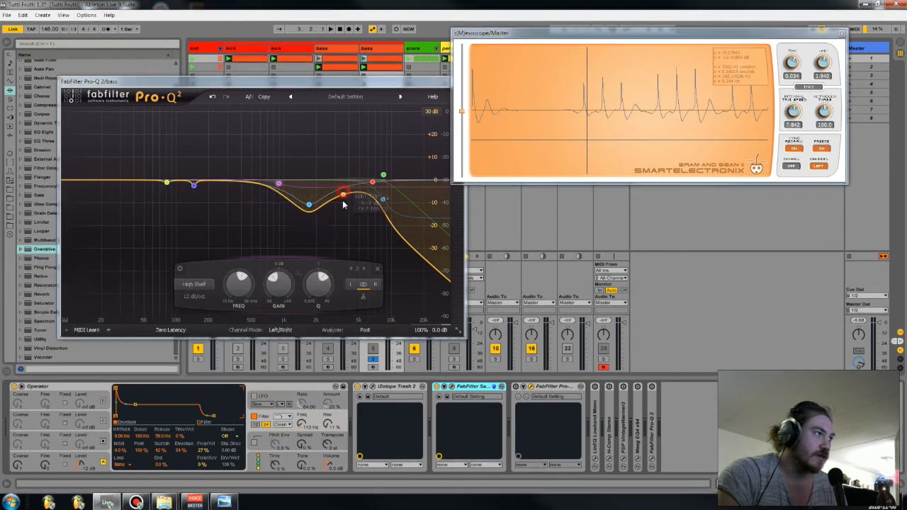
- Turn Pro-Q 2 back on and fold the Trash 2, Saturn and Pro-Q 2 devices on the duplicated bass
left_click(522, 387)
left_click(522, 386)
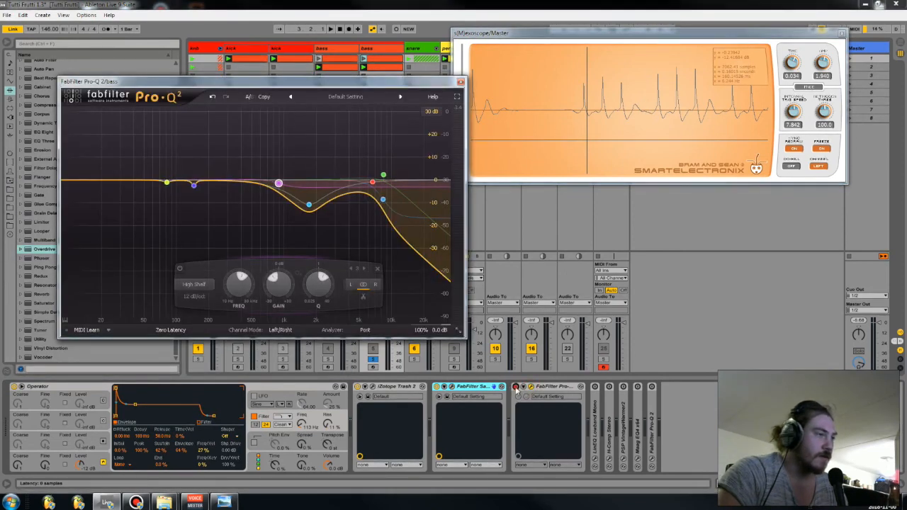
double_click(407, 388)
double_click(408, 388)
left_click(418, 388)
double_click(423, 388)
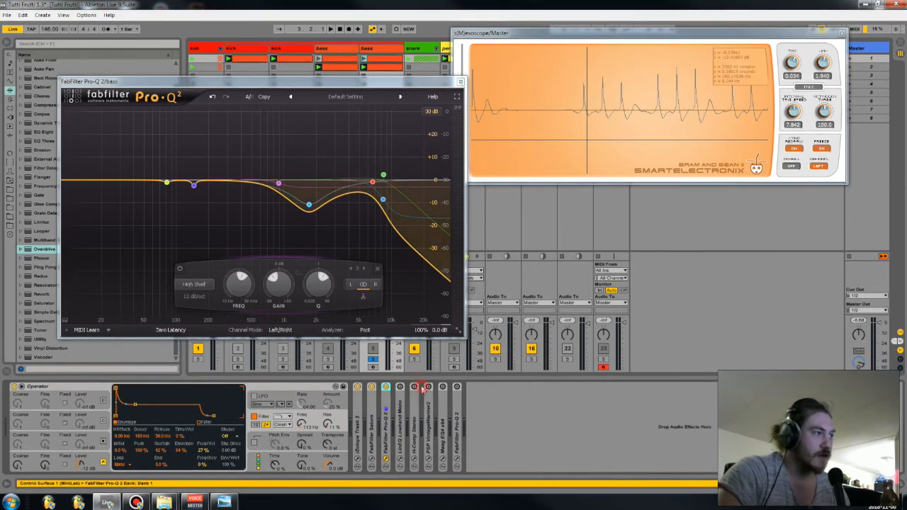